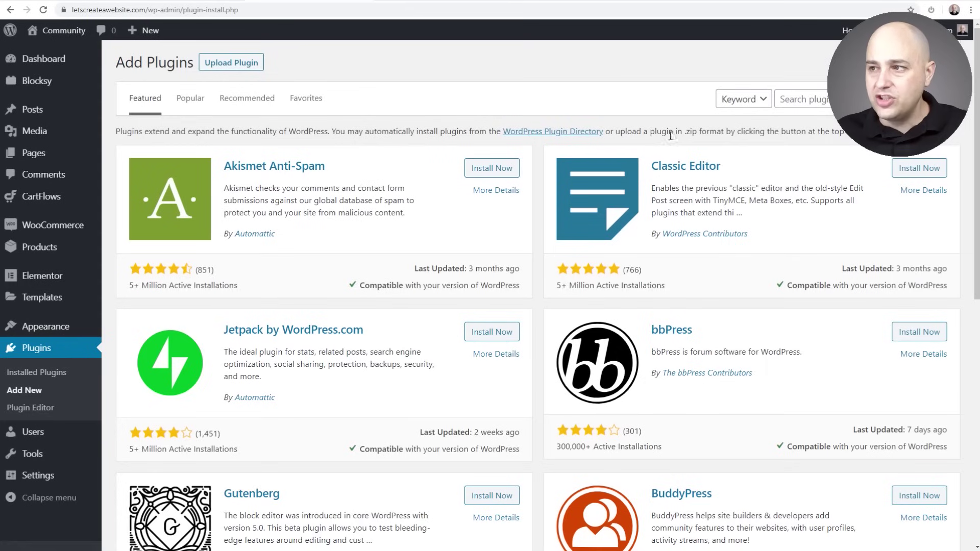
Search the plugin directory for translatepress, then install and activate the TranslatePress – Translate Multilingual sites plugin
left_click(799, 102)
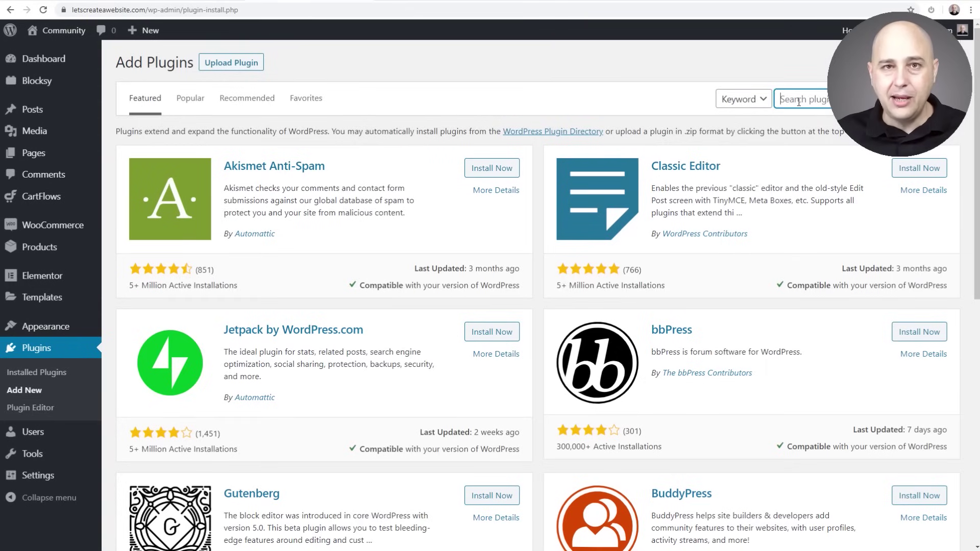
type("translatepress")
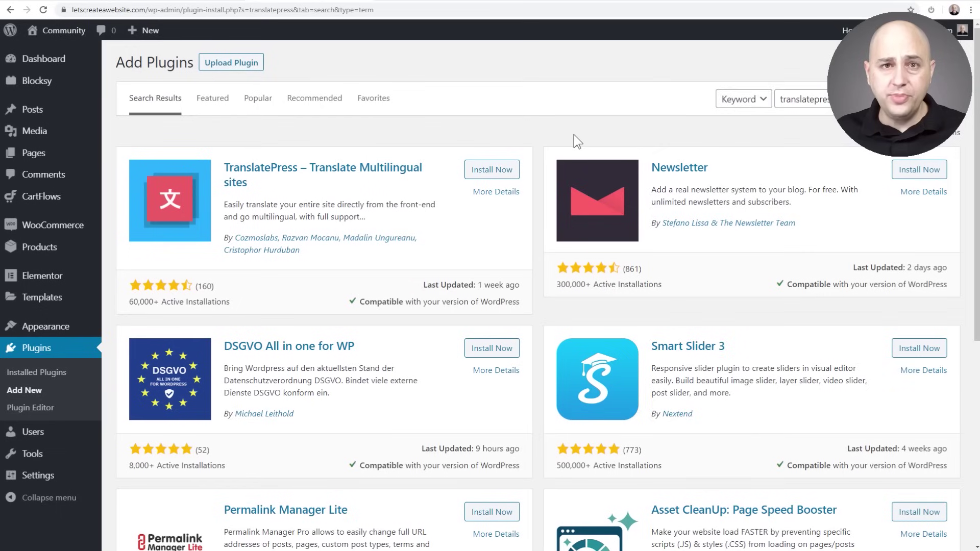
left_click(494, 173)
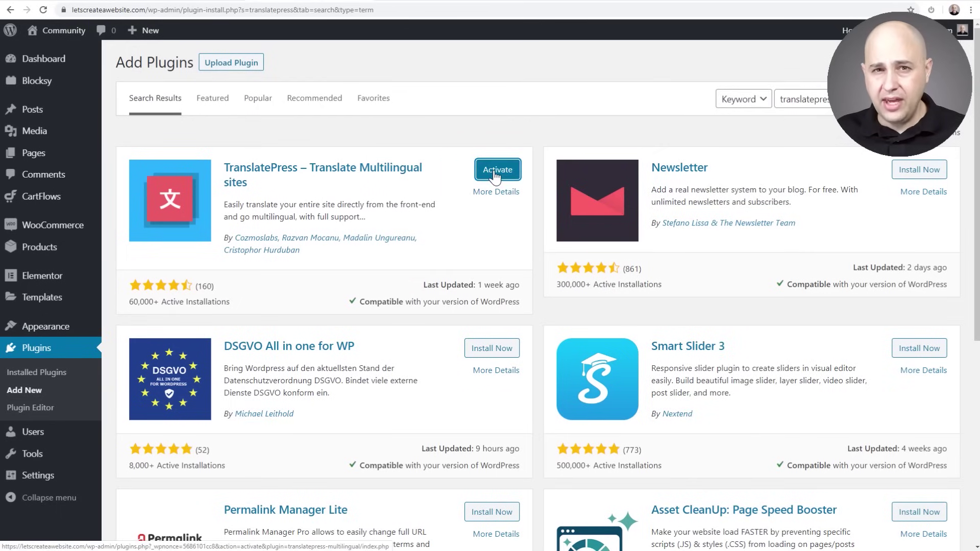
left_click(494, 175)
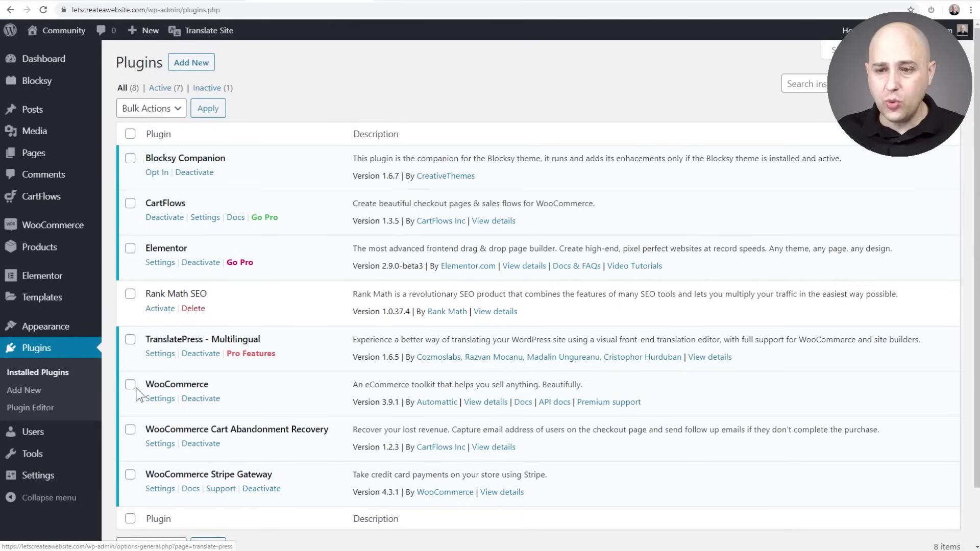
Open the TranslatePress general settings and review the default language option
mouse_move(43, 483)
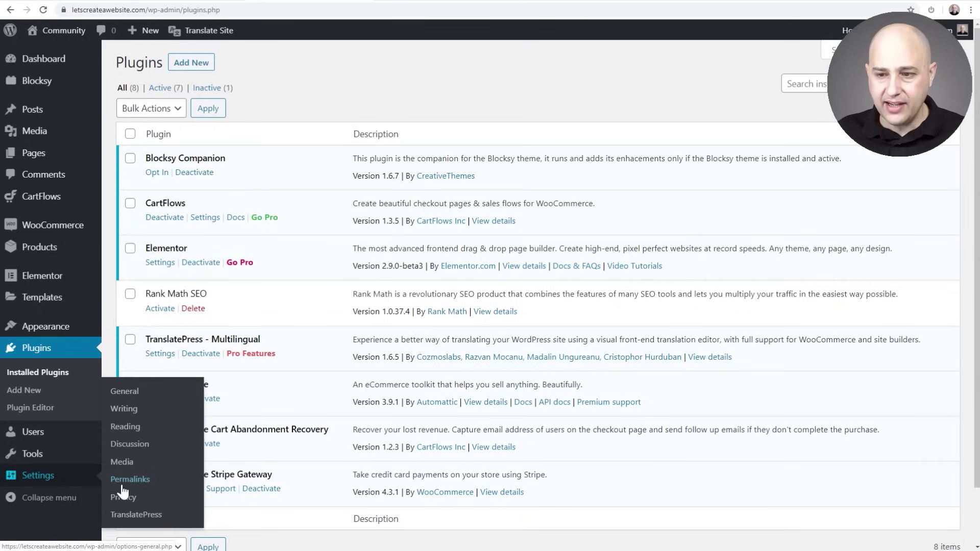
left_click(155, 516)
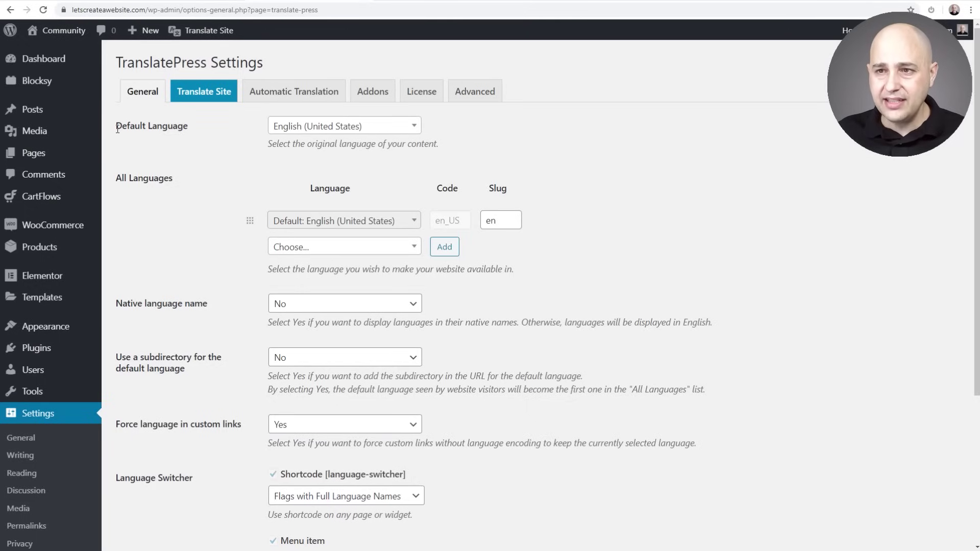
left_click_drag(117, 126, 188, 126)
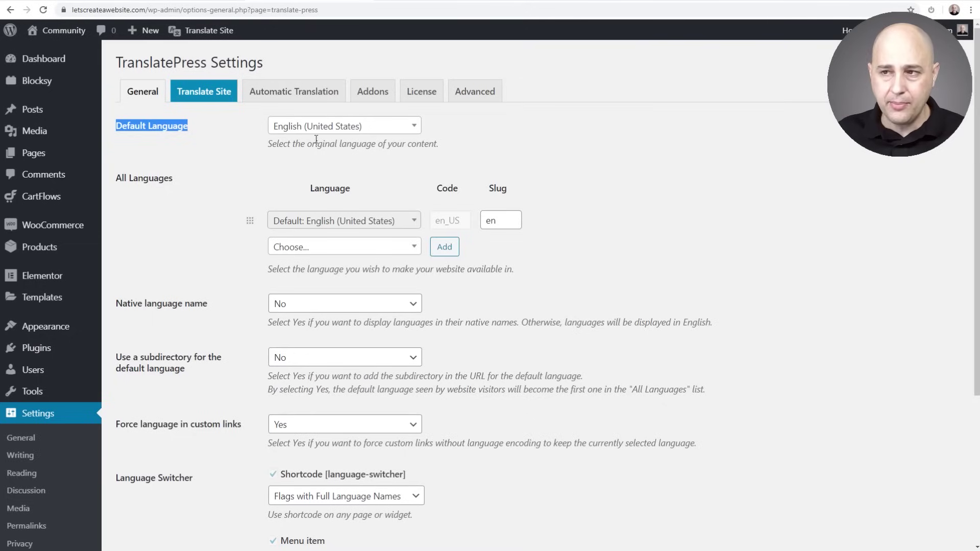
left_click(239, 160)
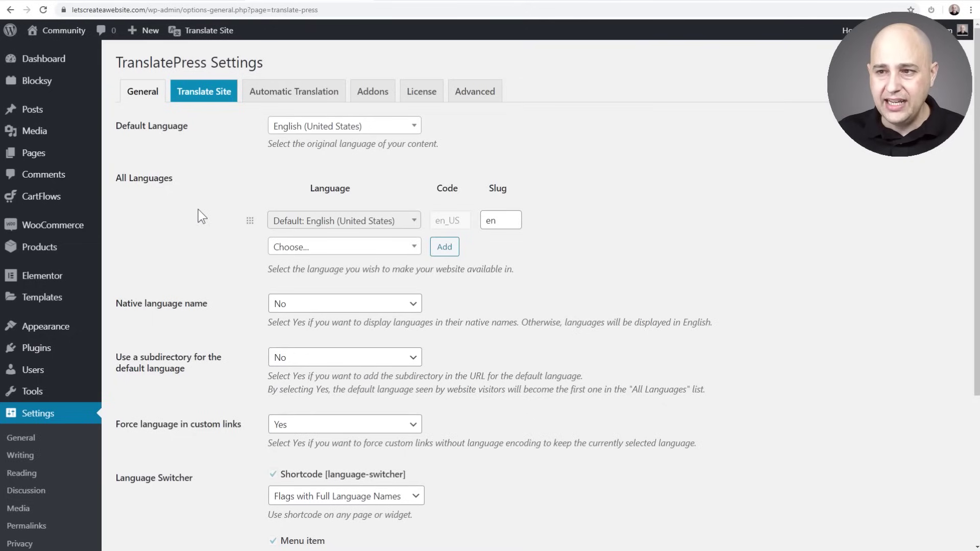
Add German to the list of languages the website is available in
left_click(342, 249)
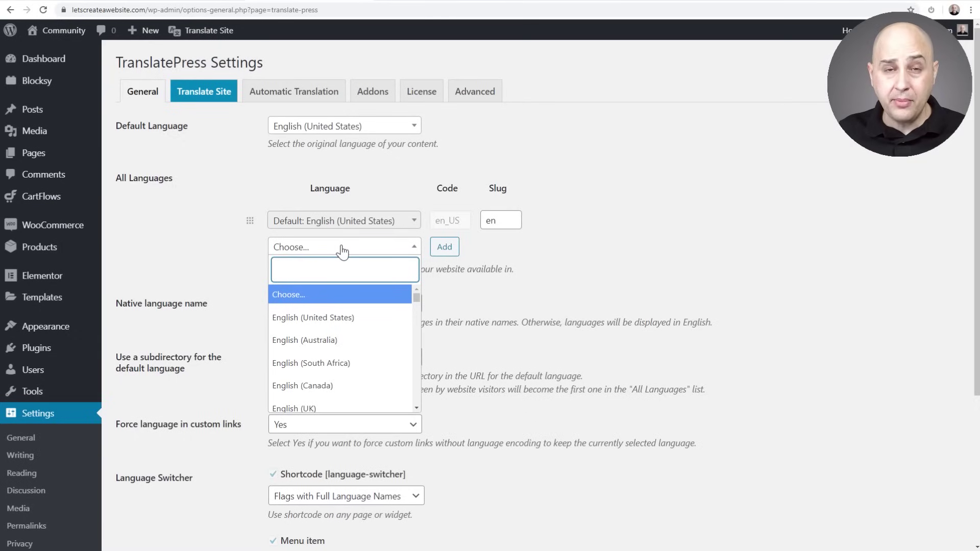
type("german")
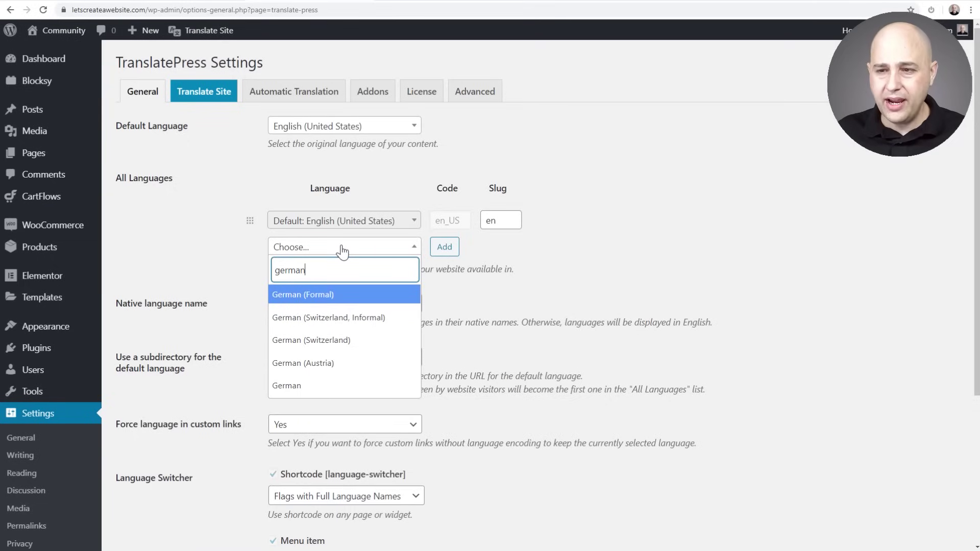
left_click(298, 387)
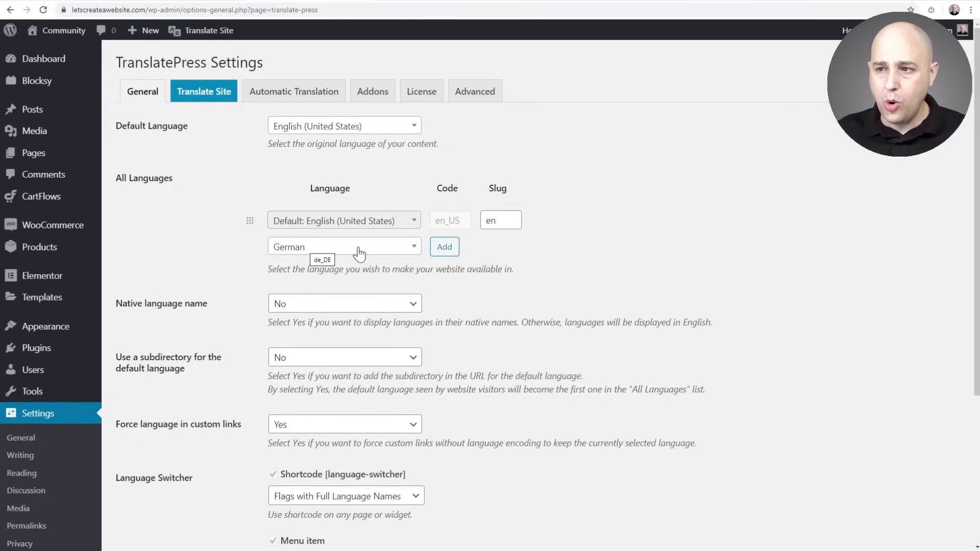
left_click(445, 247)
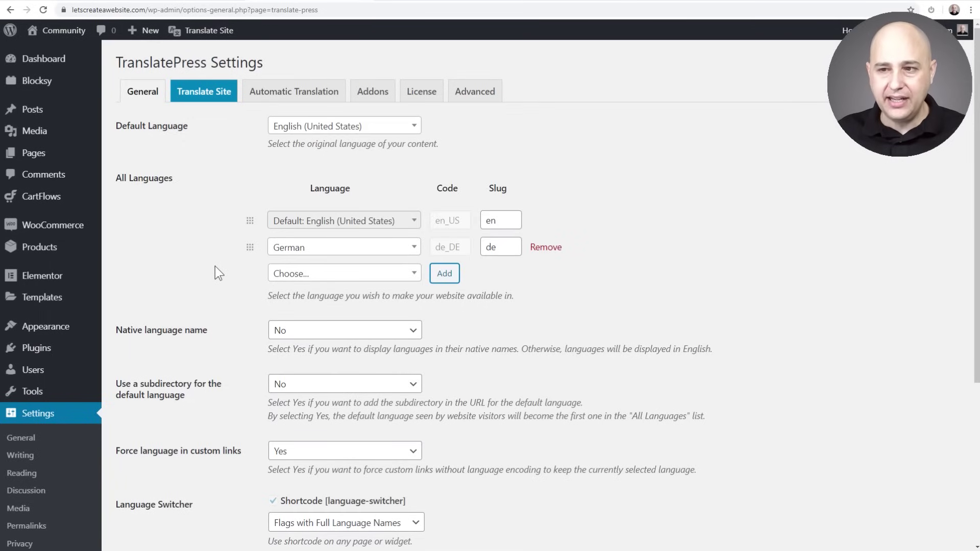
Examine the language switcher options for shortcode, menu item and floating selection, including the display formats and floating positions
scroll(222, 252, "down", 2)
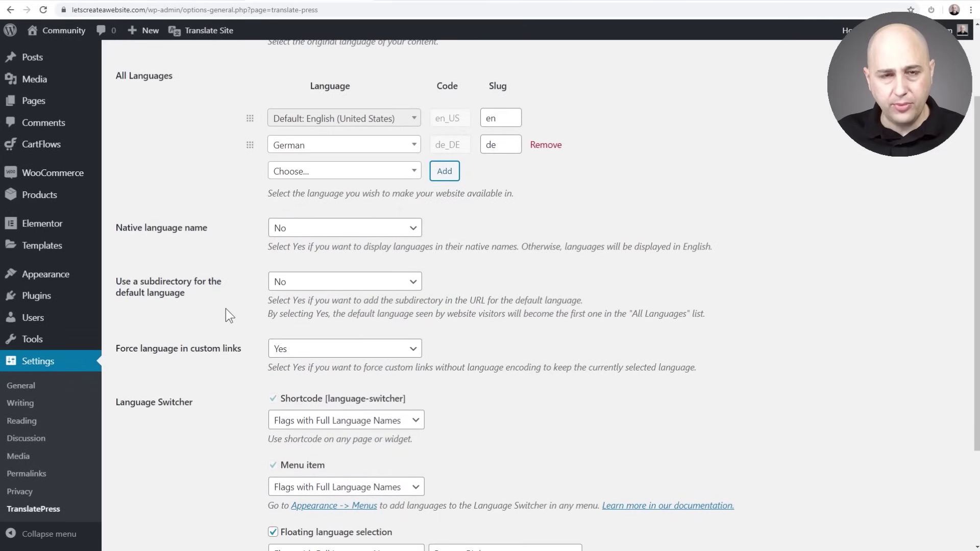
scroll(226, 308, "down", 3)
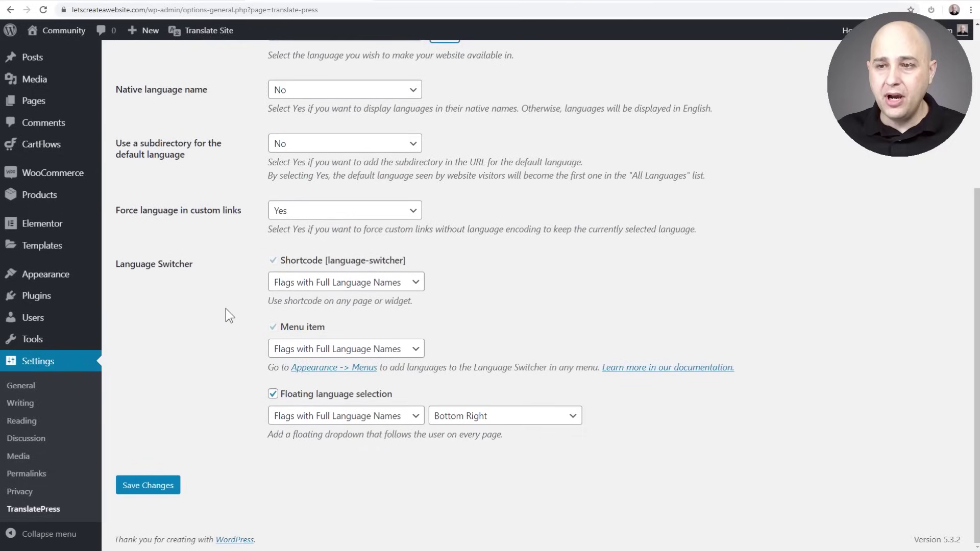
left_click_drag(117, 264, 193, 261)
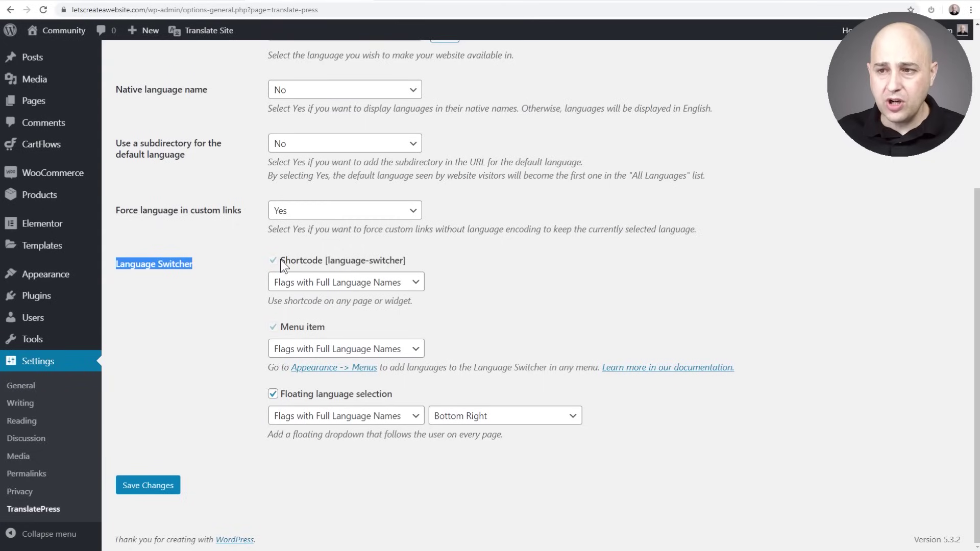
left_click_drag(280, 260, 326, 260)
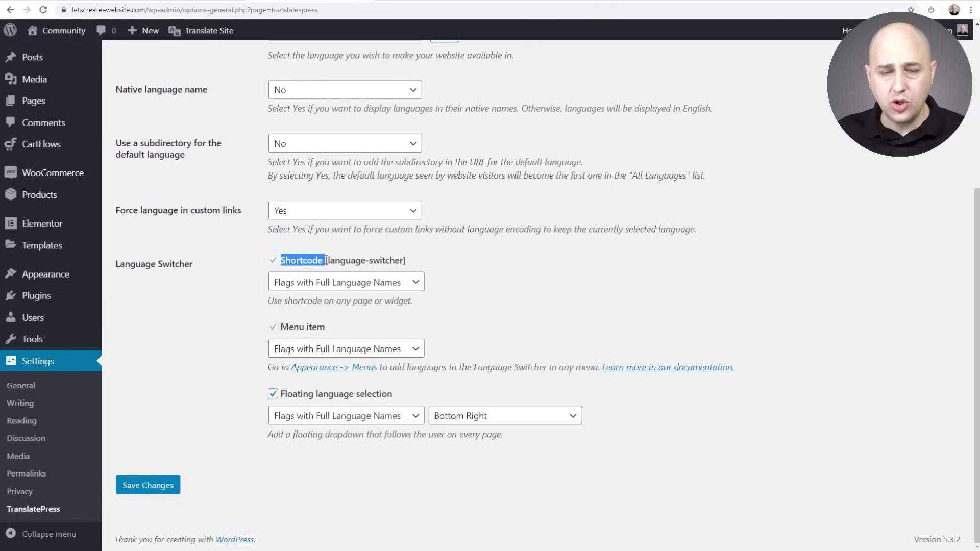
left_click_drag(329, 326, 284, 333)
left_click(339, 325)
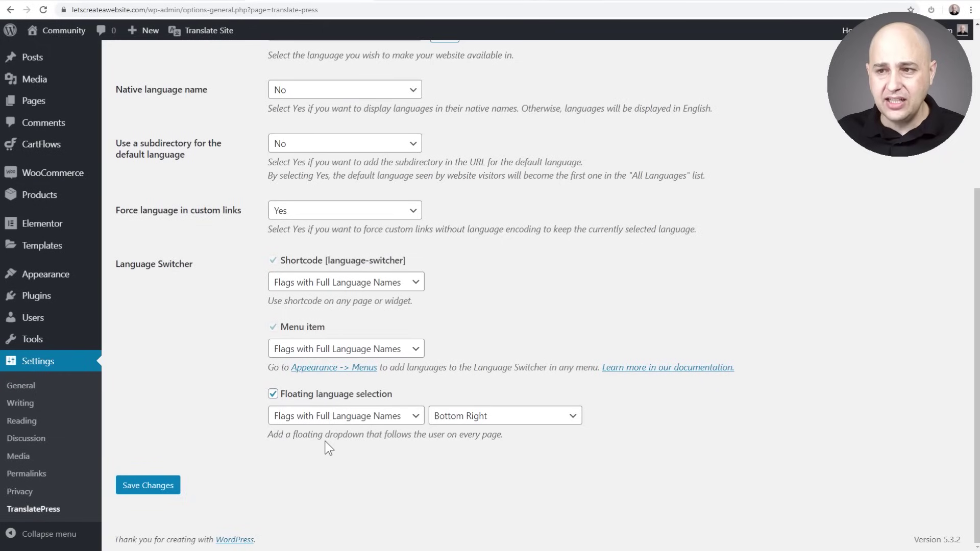
left_click(370, 287)
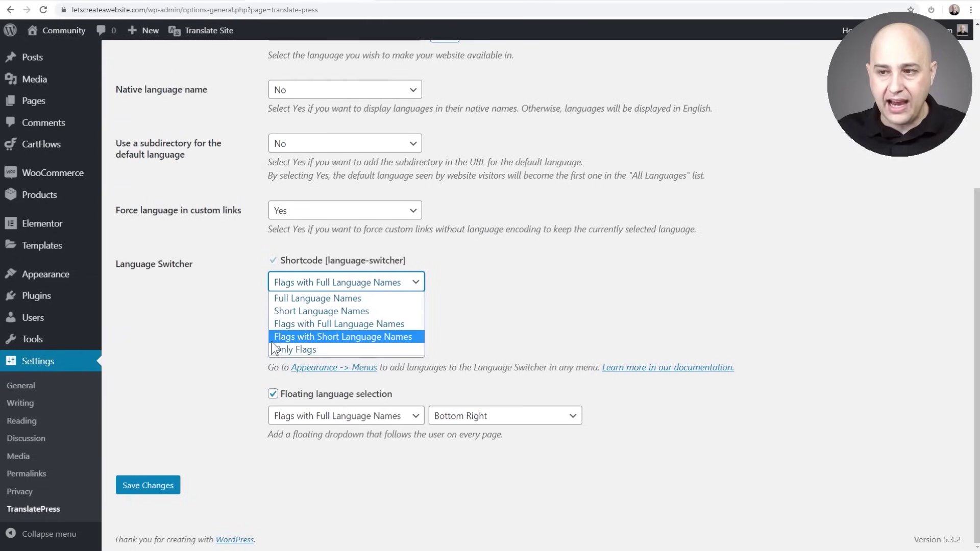
left_click(228, 332)
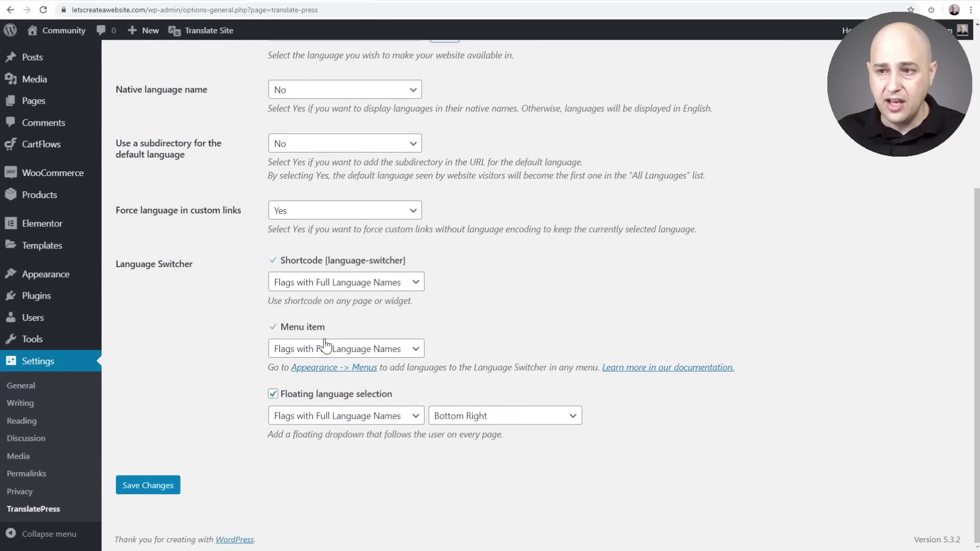
left_click(320, 282)
left_click(237, 342)
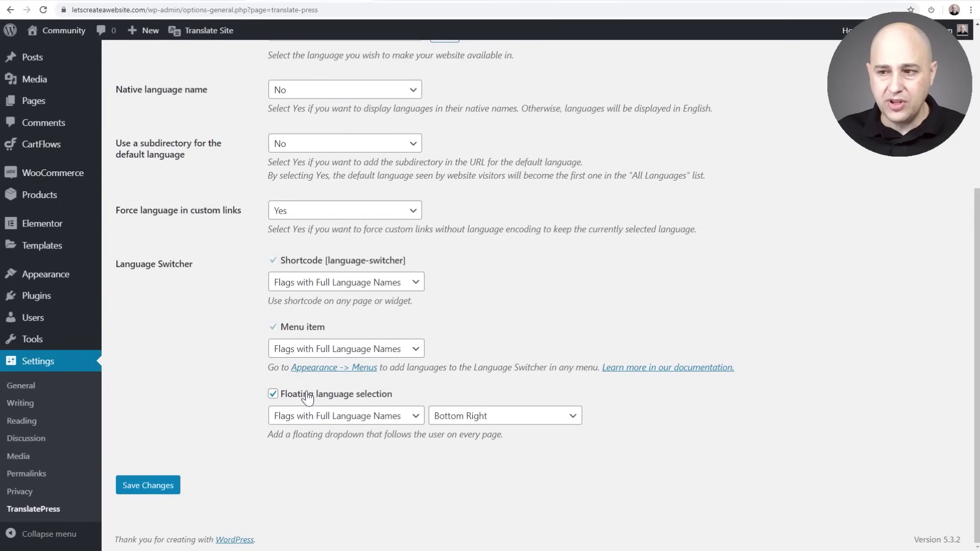
left_click(503, 420)
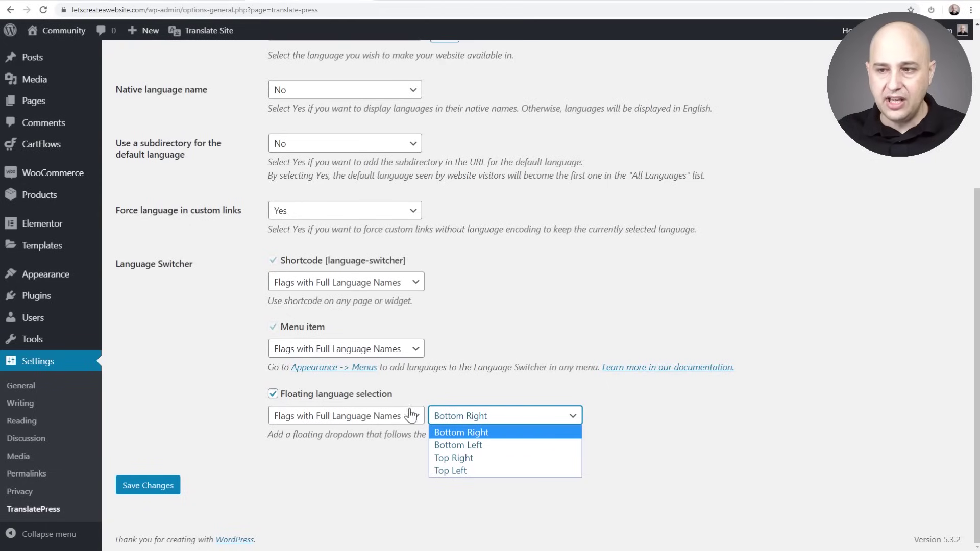
left_click(212, 370)
Save the TranslatePress settings, then reload the site's home page and check the languages offered by the floating switcher
left_click(160, 487)
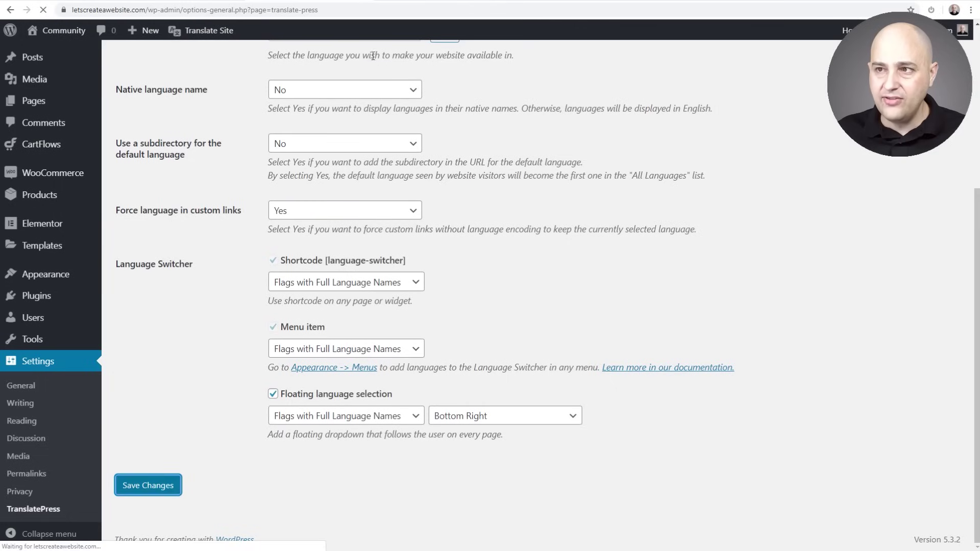
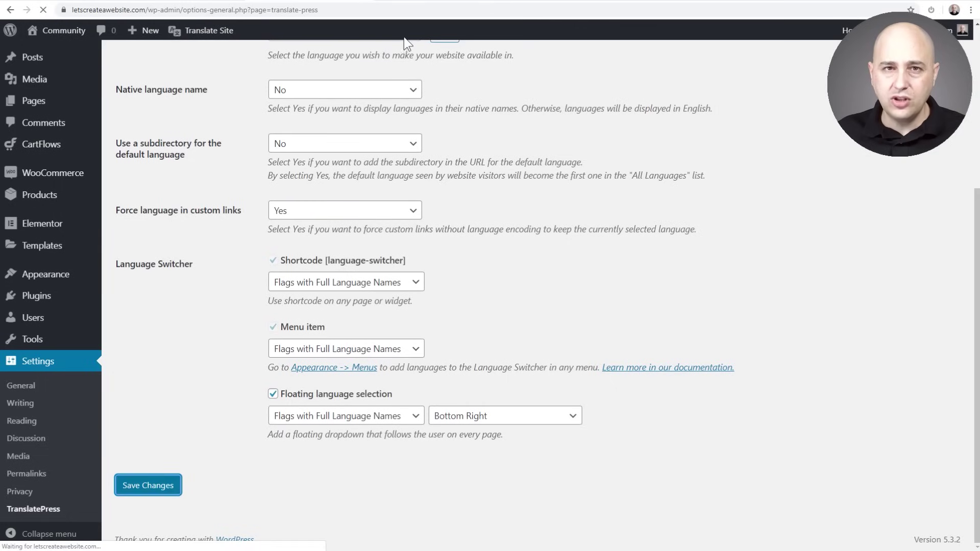
left_click(431, 3)
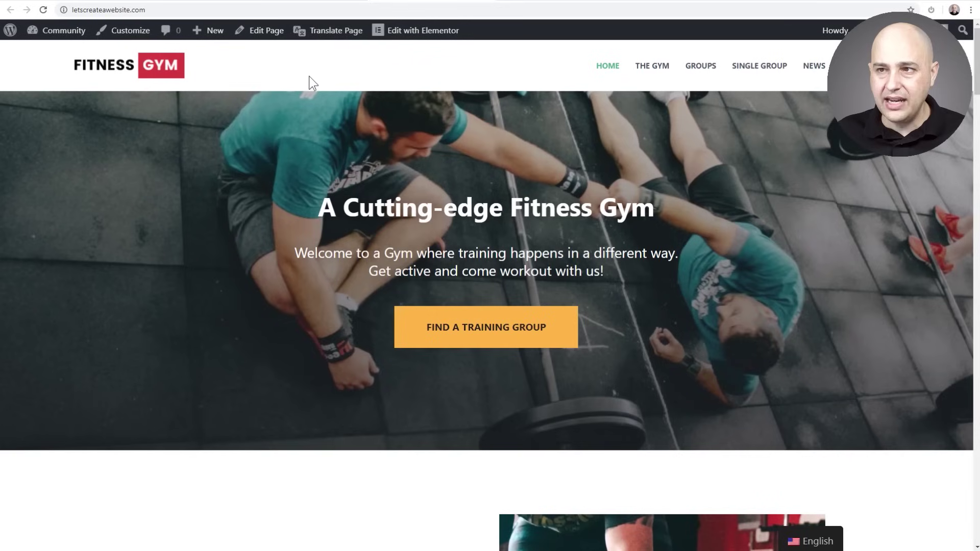
left_click(311, 10)
key("Return")
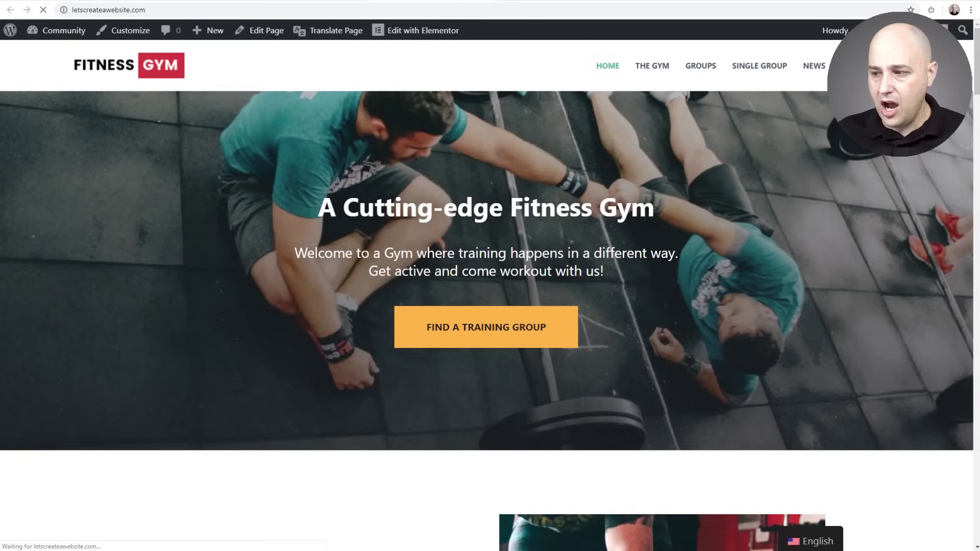
mouse_move(809, 545)
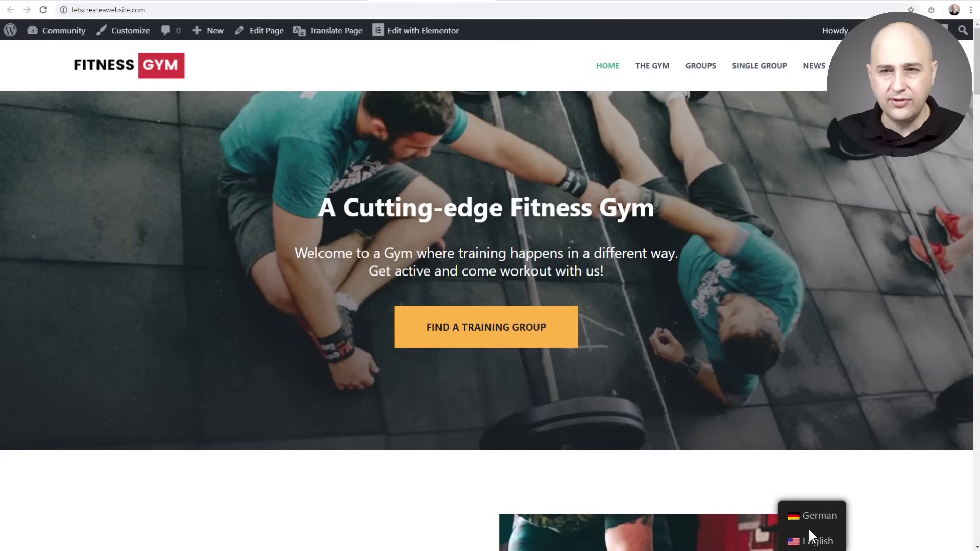
Switch automatic translation to Yes in the TranslatePress settings and examine the translation engine and Google Translate API key options
left_click(321, 4)
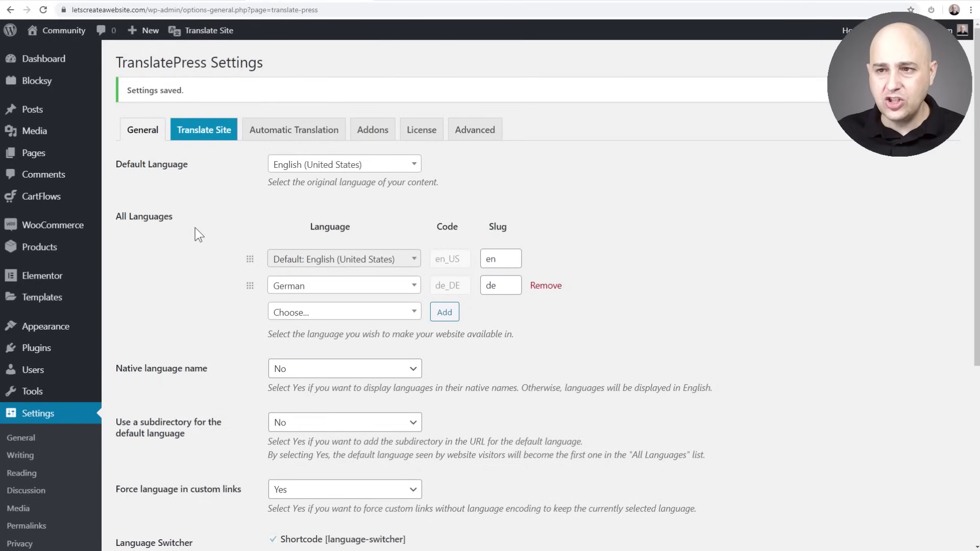
left_click(284, 134)
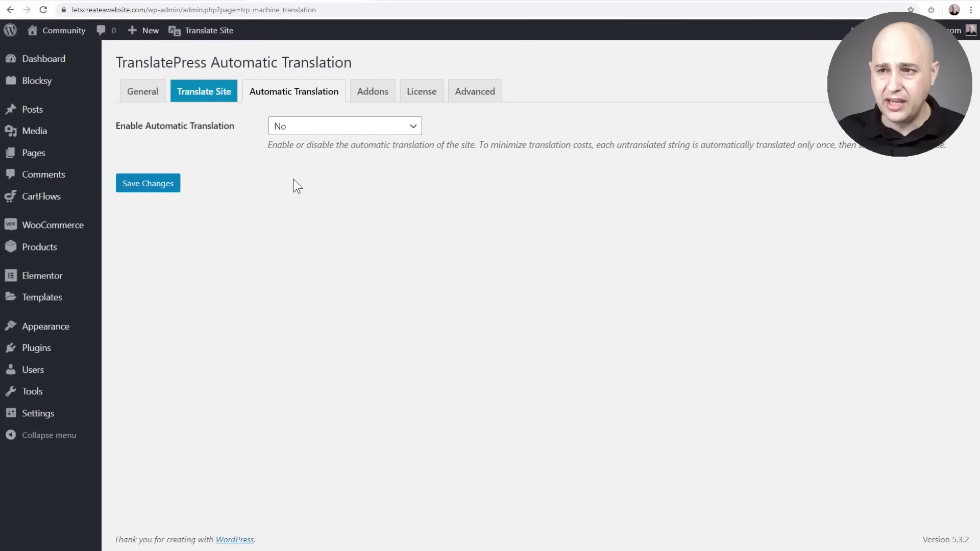
left_click(350, 127)
left_click(349, 155)
left_click(350, 157)
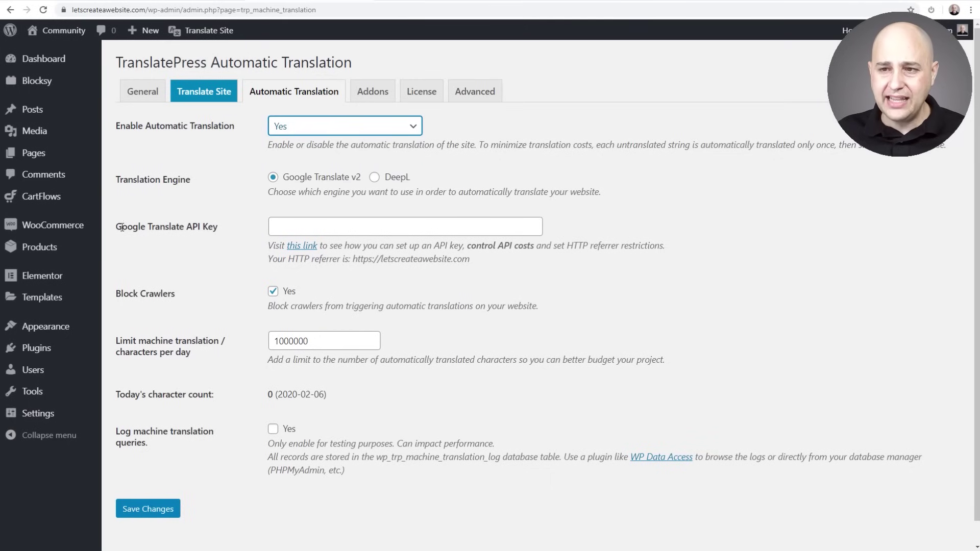
left_click_drag(116, 228, 223, 235)
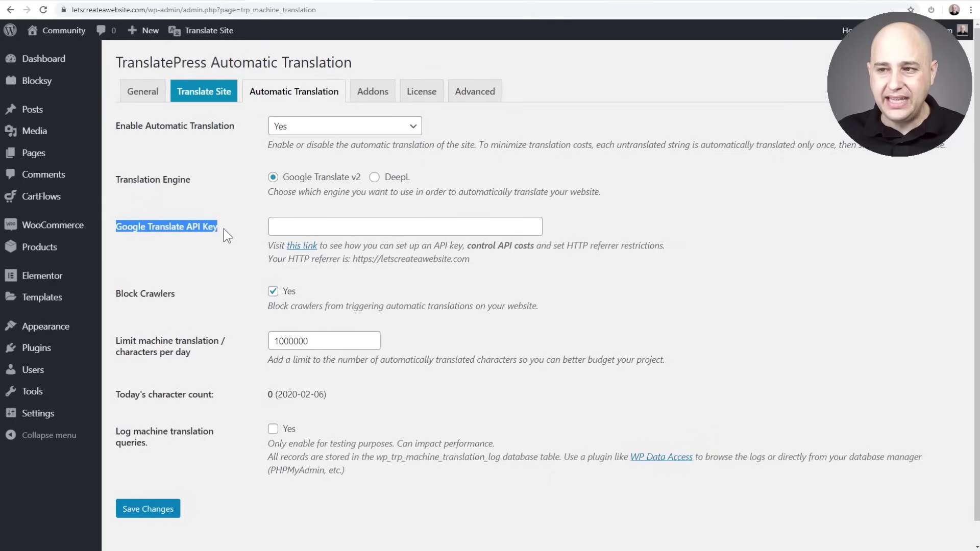
left_click(232, 233)
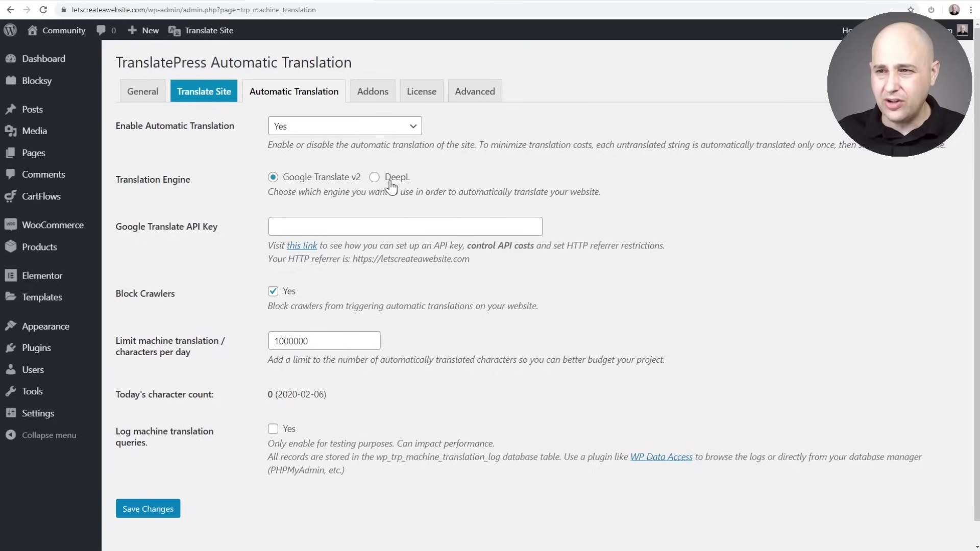
Set Enable Automatic Translation to No and save the automatic translation settings
left_click(296, 128)
left_click(296, 149)
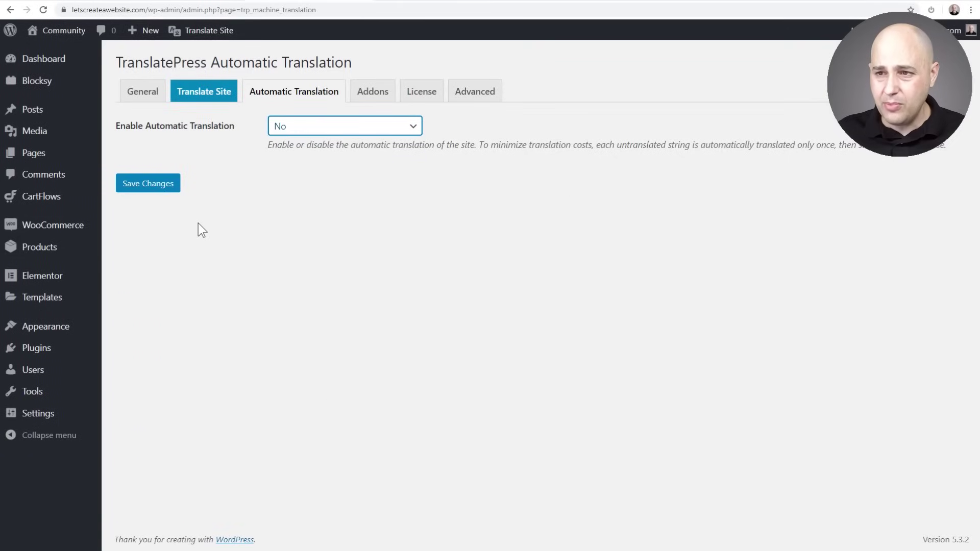
left_click(148, 186)
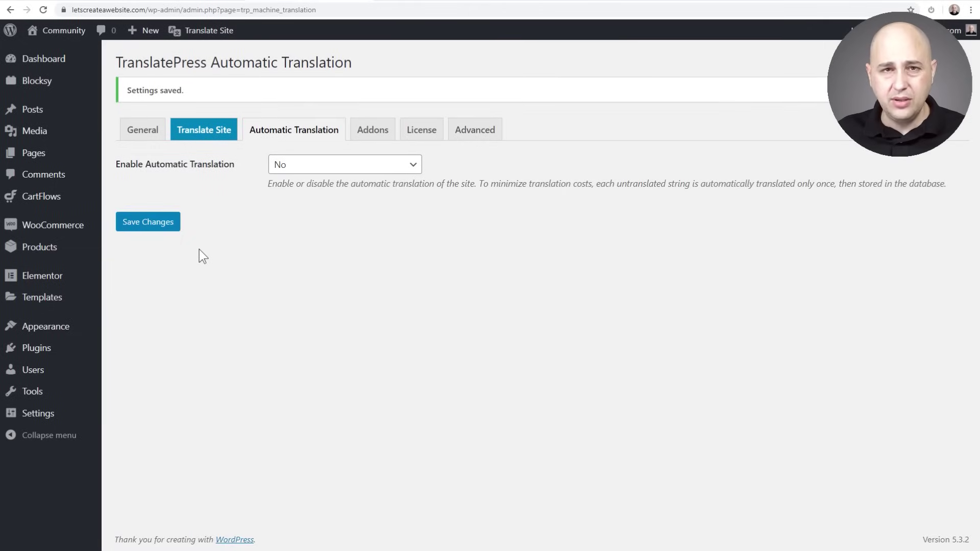
Reload the site's home page and open it in the TranslatePress translation editor
left_click(427, 2)
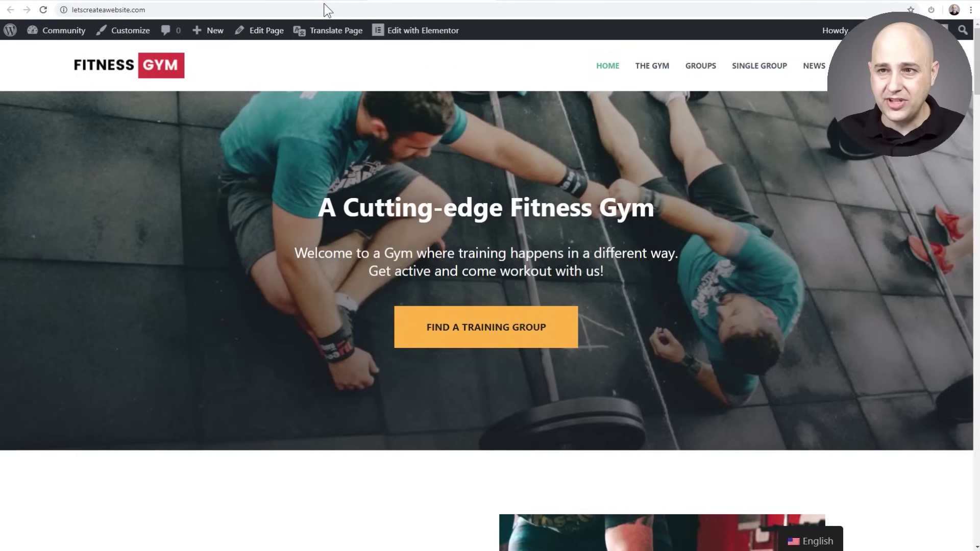
key("F5")
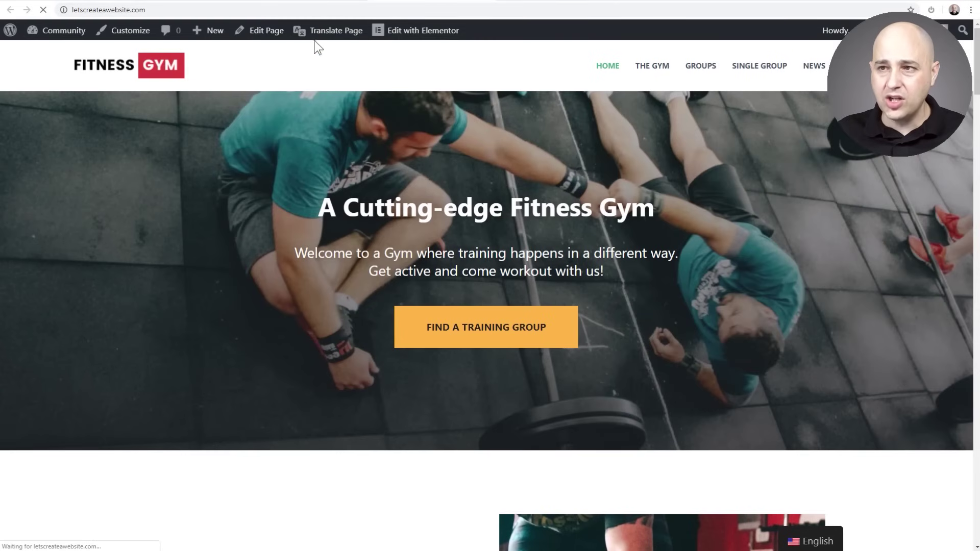
mouse_move(313, 36)
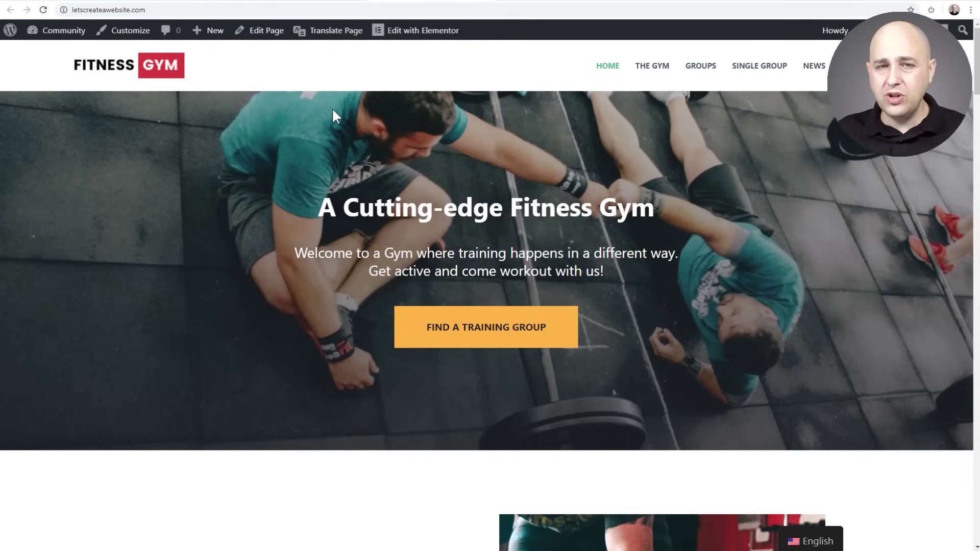
left_click(325, 37)
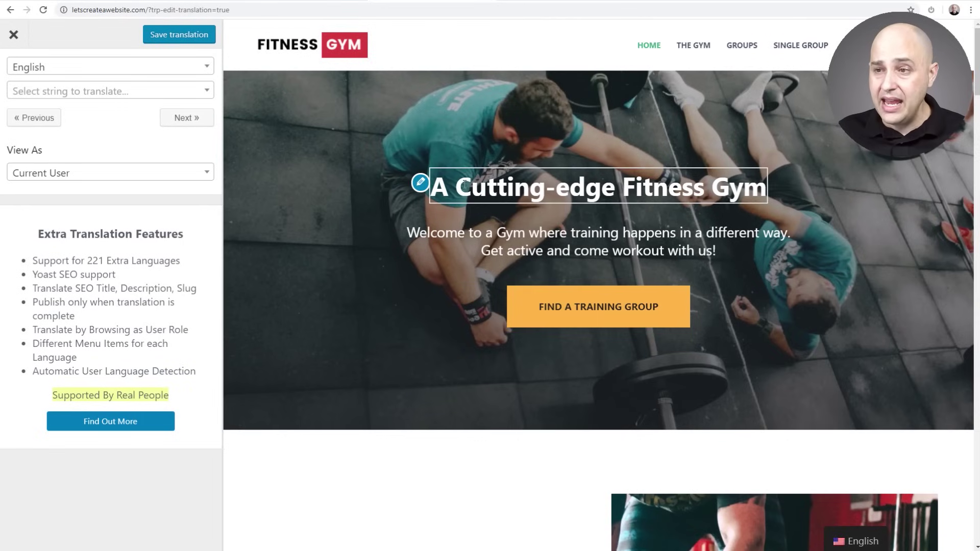
Translate the hero heading "A Cutting-edge Fitness Gym" into German as "A German Fitness Gym Lol" and save the translation
left_click(419, 188)
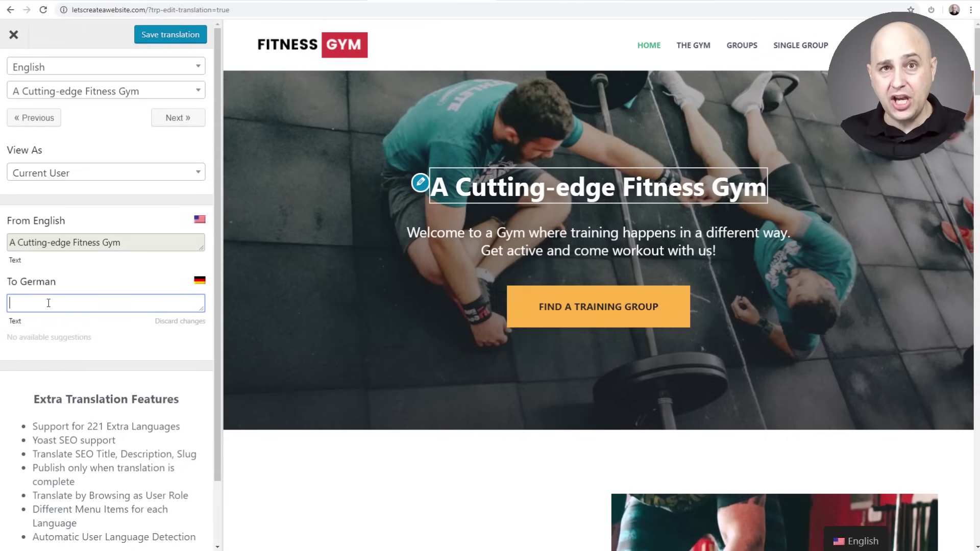
type("A German Fitness Gym Lol")
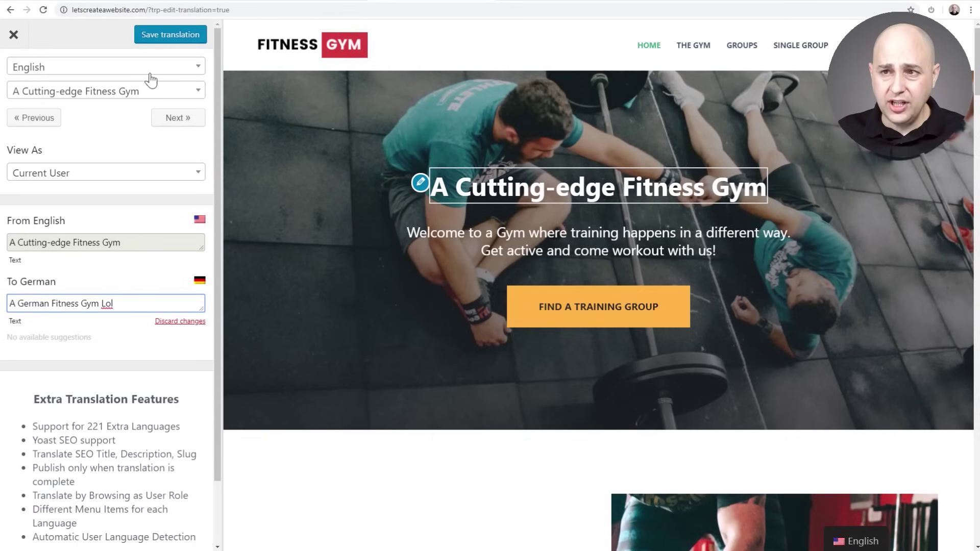
left_click(163, 40)
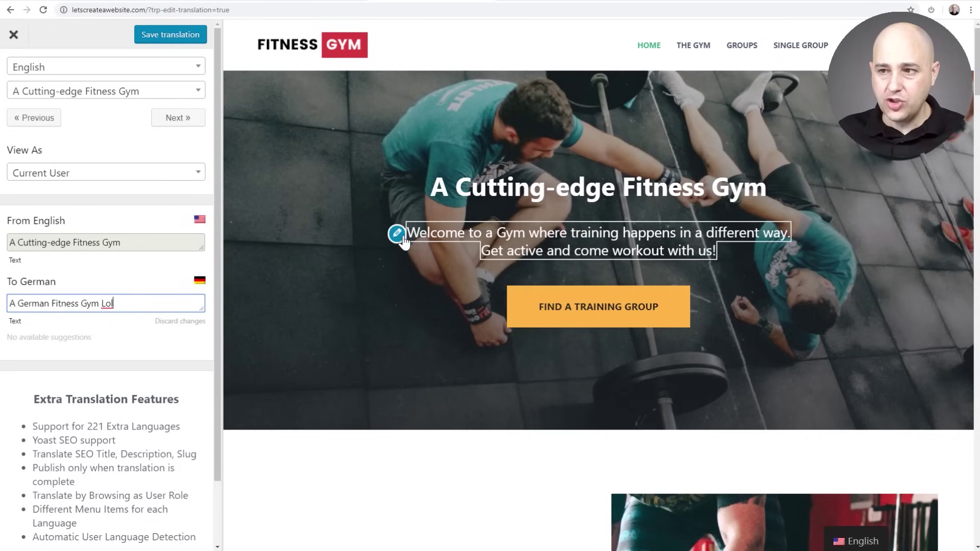
Set the German translation of the welcome text below the hero heading to "Welcome to this German translation" and save it
left_click(397, 236)
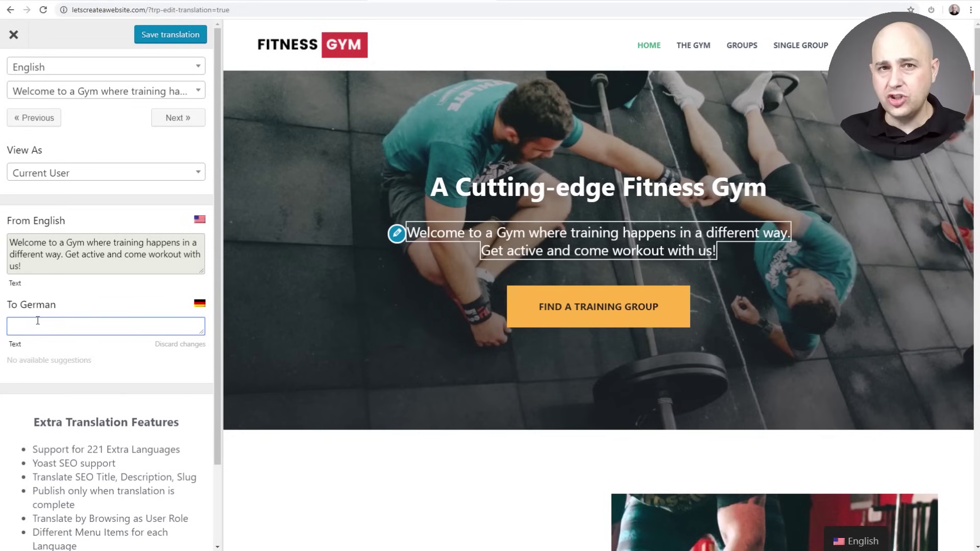
type("Welcome to this German translation")
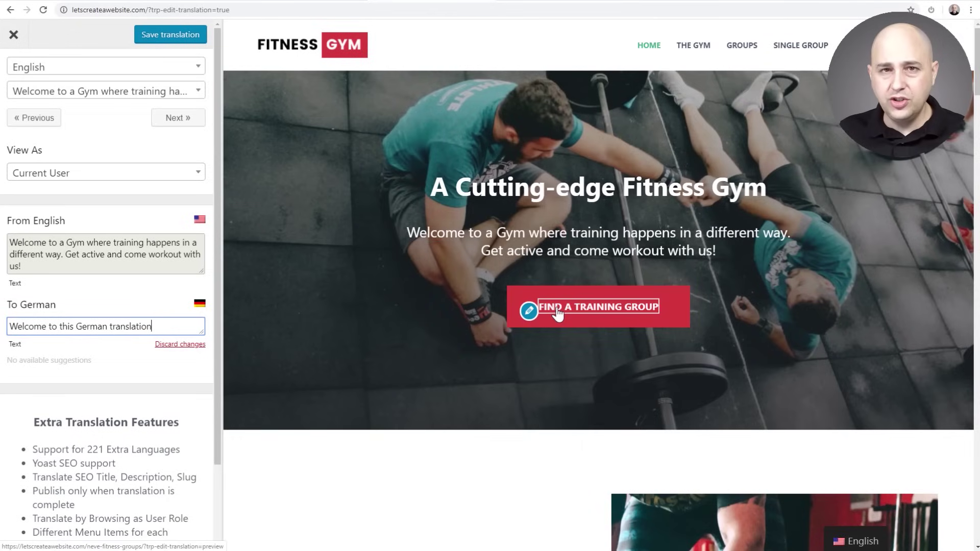
left_click(528, 312)
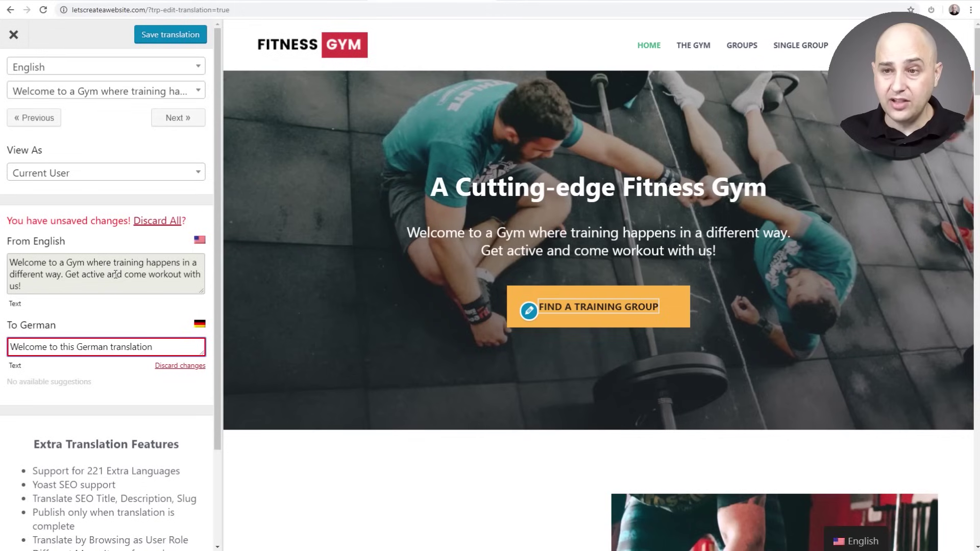
left_click(170, 34)
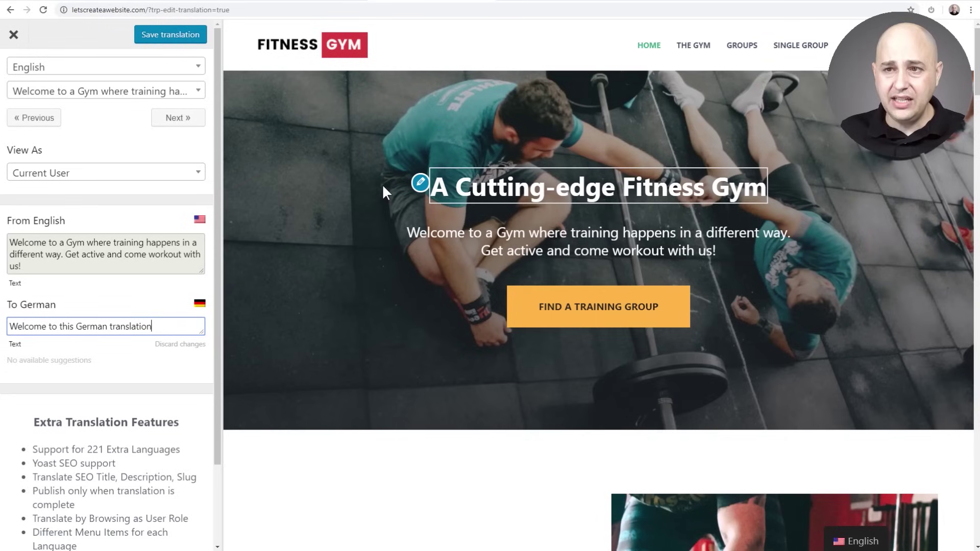
Go back to the hero heading's string, and step forward through the page's strings up to "Welcome to our Gym"
left_click(39, 119)
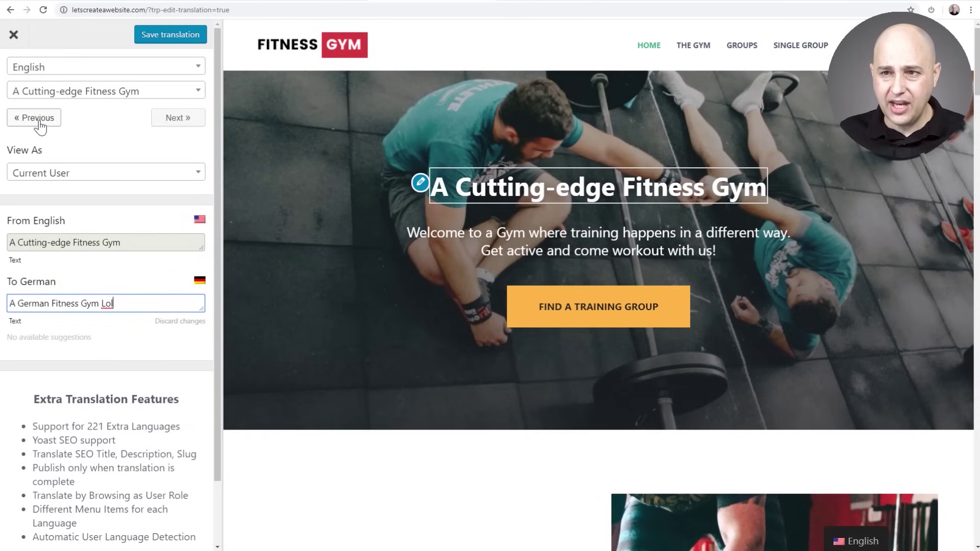
left_click(175, 121)
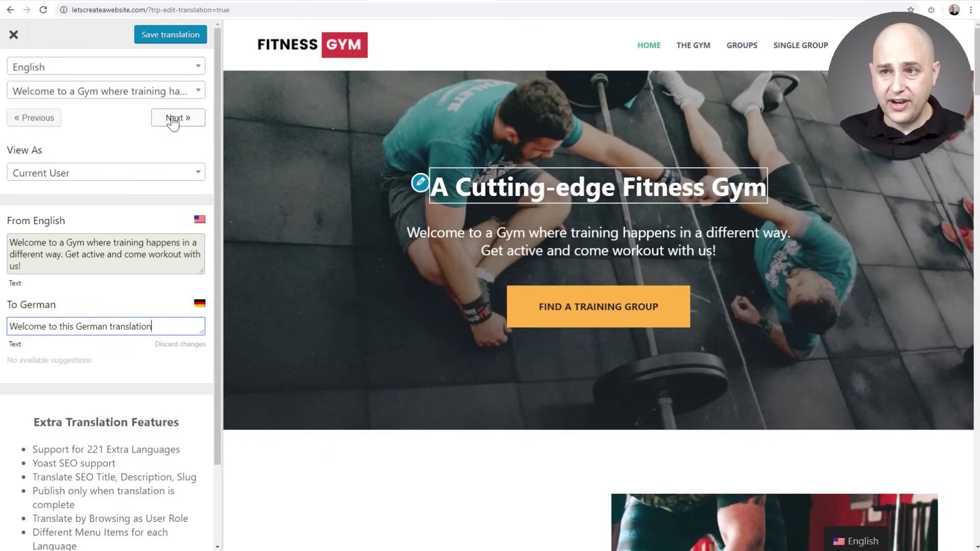
left_click(174, 120)
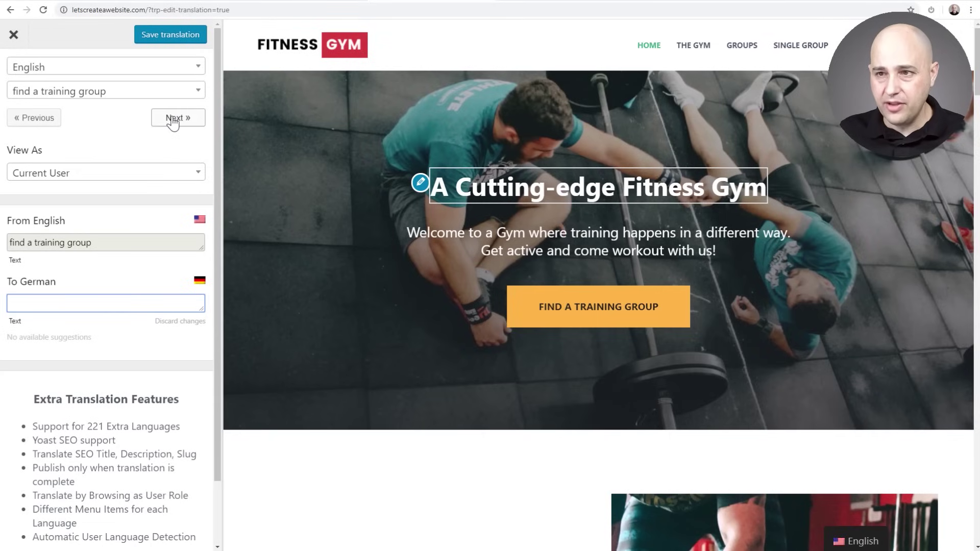
left_click(173, 121)
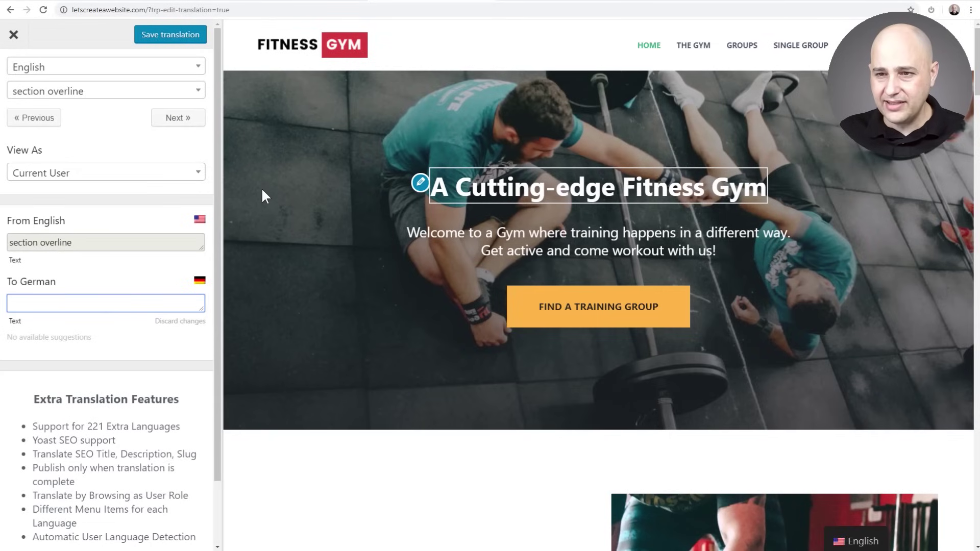
scroll(401, 161, "down", 5)
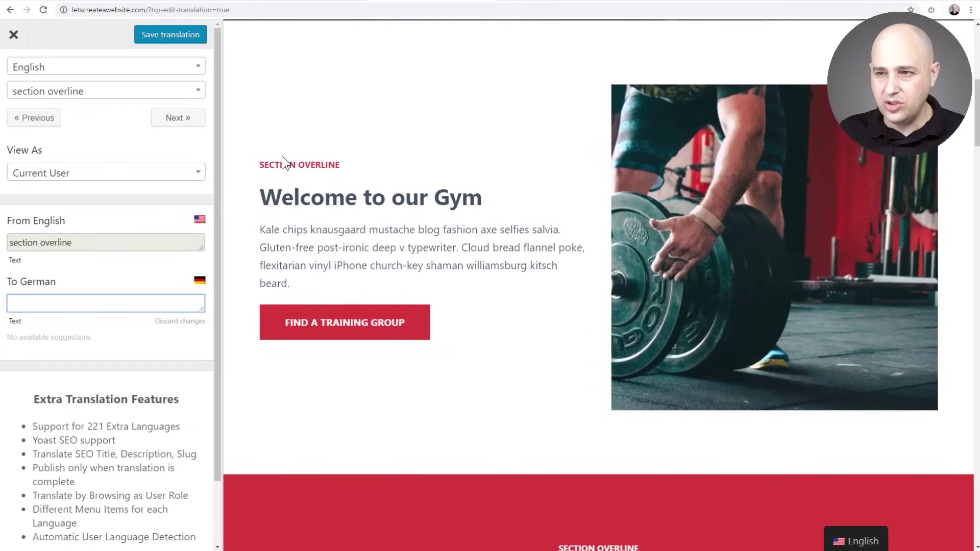
left_click(177, 117)
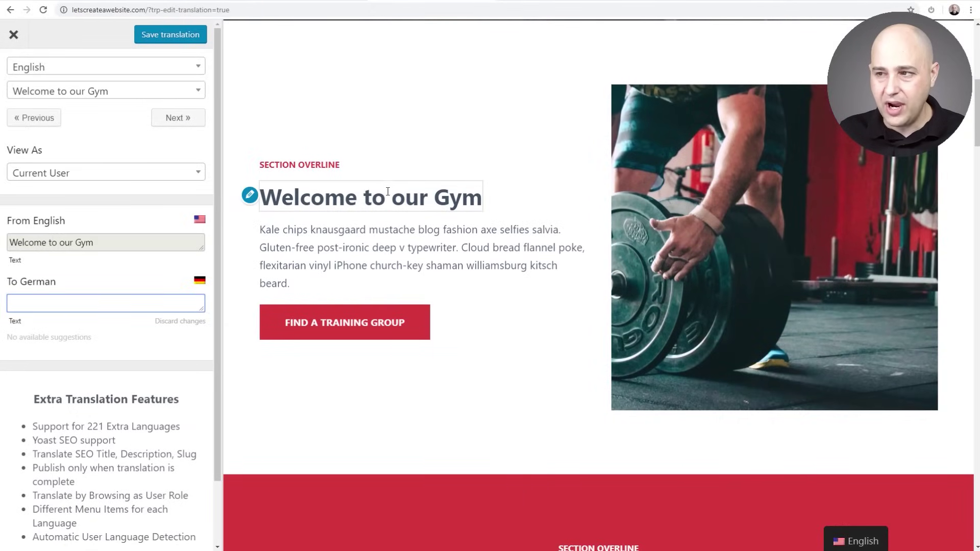
Open the Home item of the site's navigation menu for translation
scroll(382, 176, "up", 7)
scroll(381, 176, "up", 1)
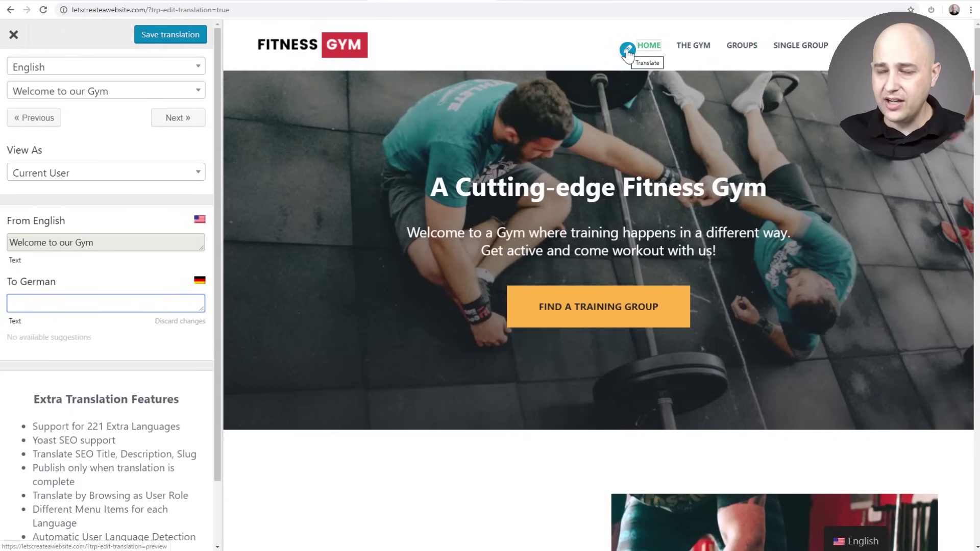
left_click(627, 51)
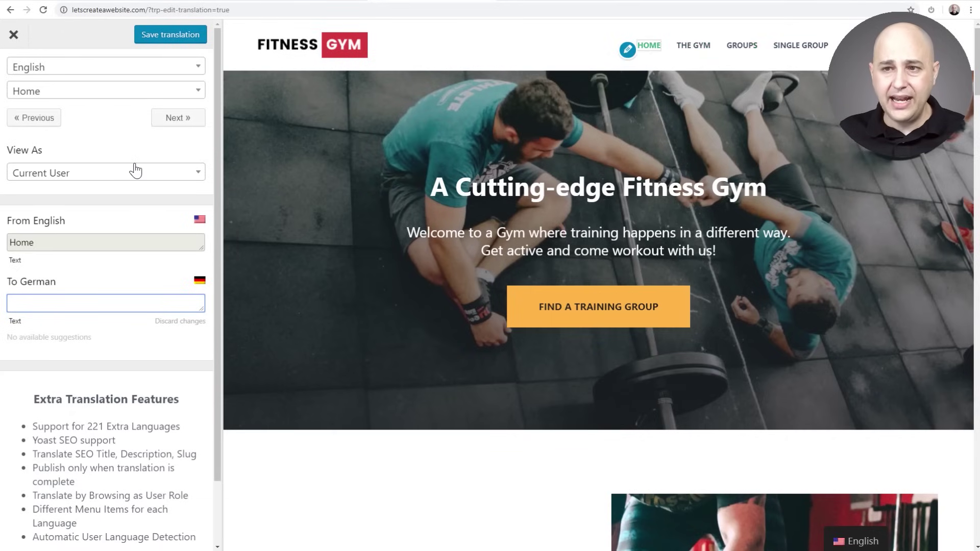
Open the weightlifting image beside "Welcome to our Gym" for translation and examine its English and German image source fields
scroll(416, 165, "down", 6)
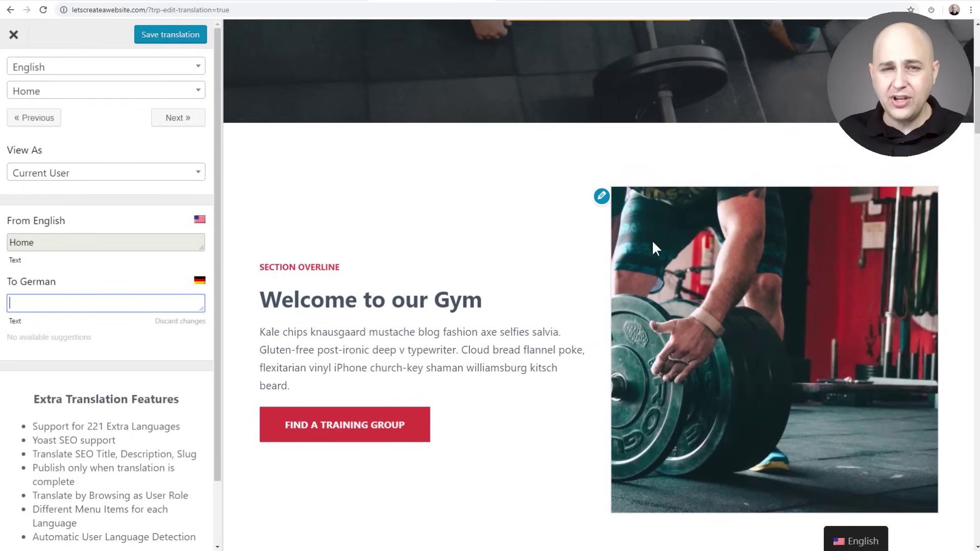
scroll(653, 242, "down", 2)
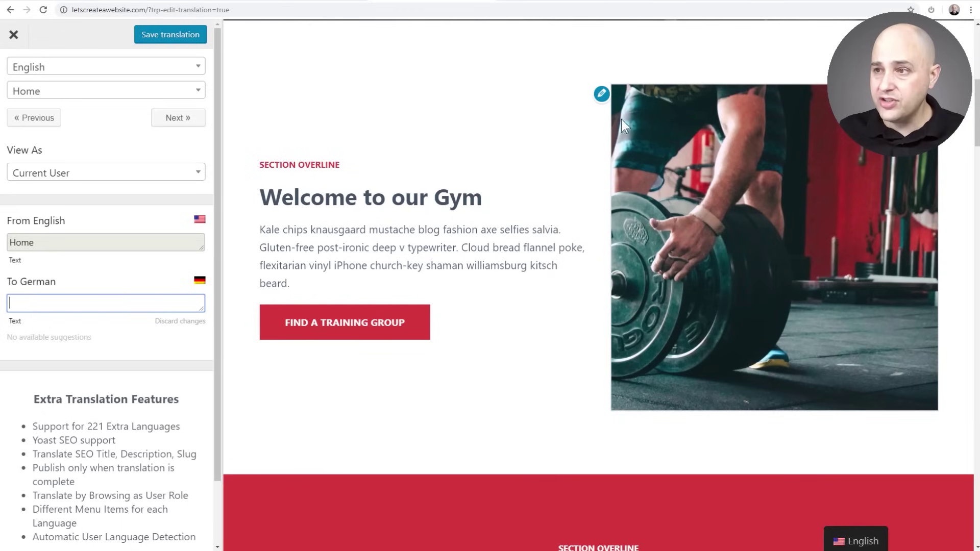
left_click(603, 94)
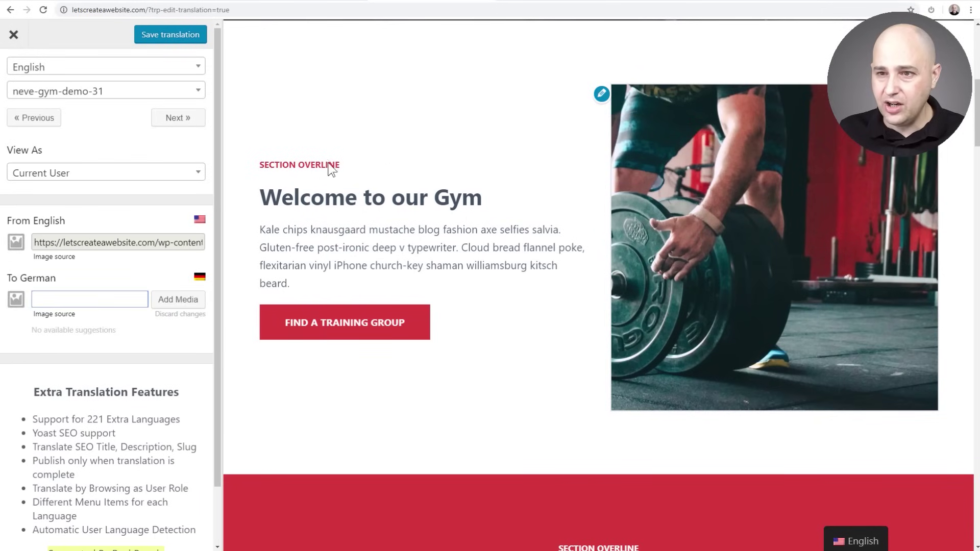
left_click_drag(38, 242, 191, 240)
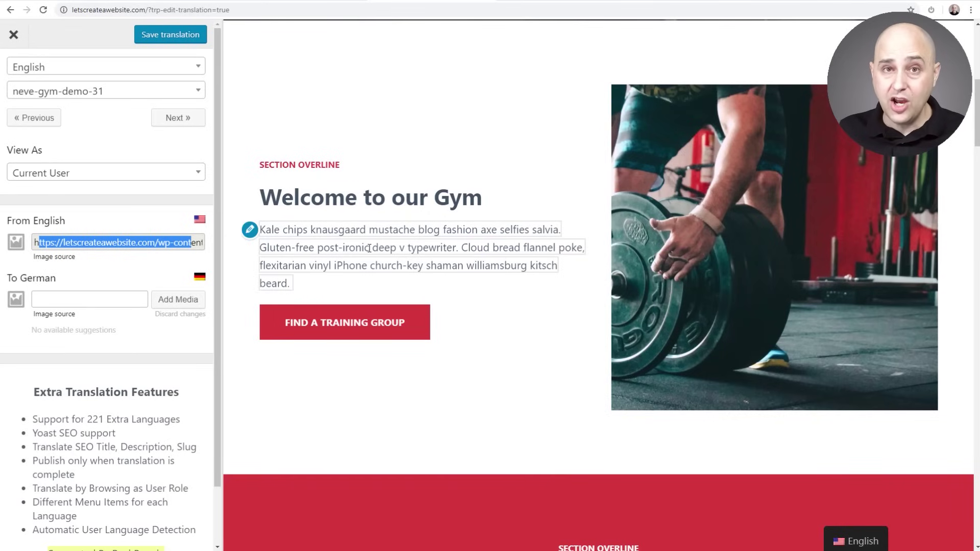
left_click(520, 189)
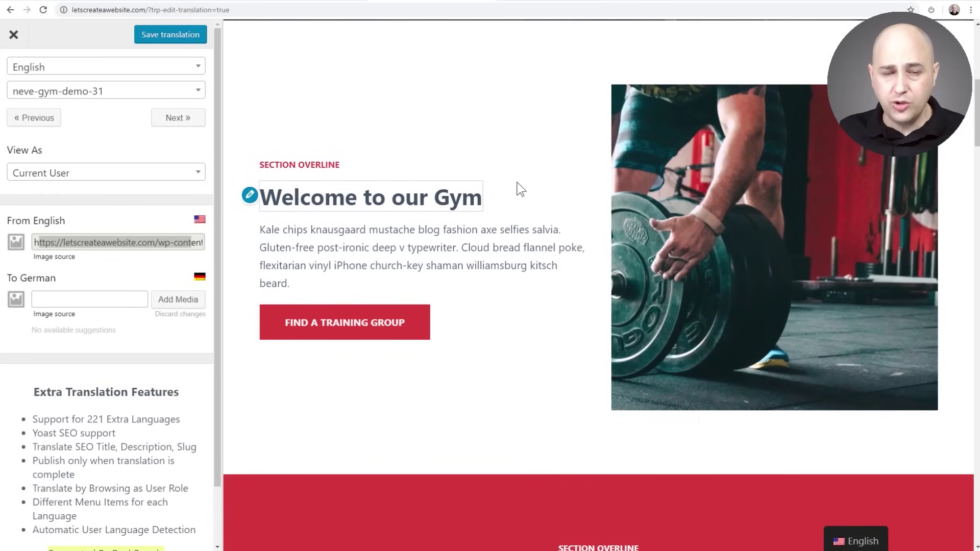
Look over the rest of the home page's content, then save the translation and close the translation editor
scroll(520, 188, "down", 5)
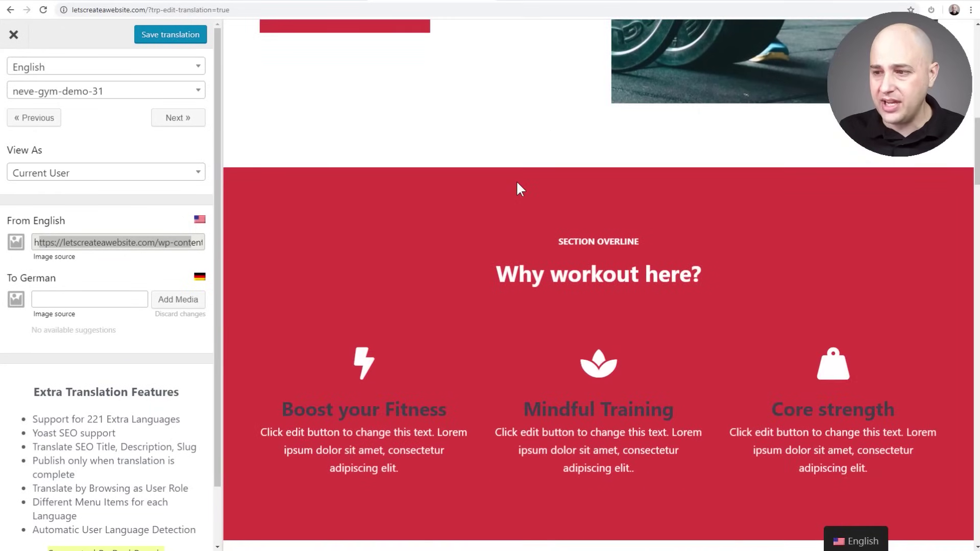
scroll(517, 188, "down", 10)
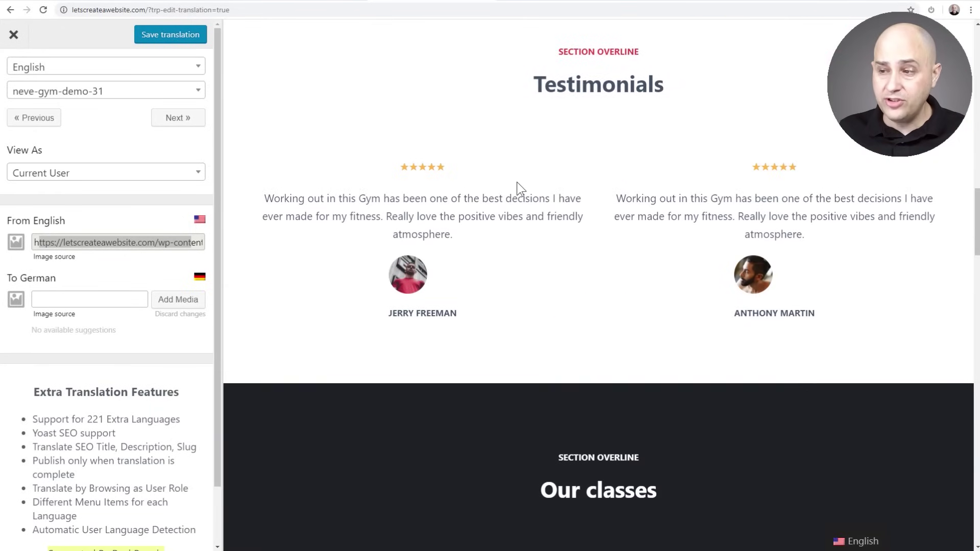
scroll(516, 189, "down", 18)
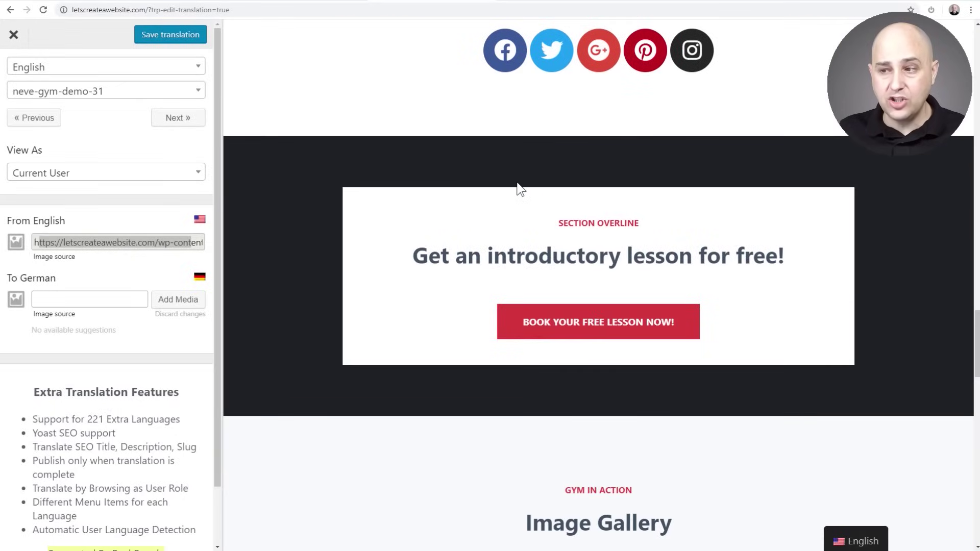
scroll(480, 178, "up", 20)
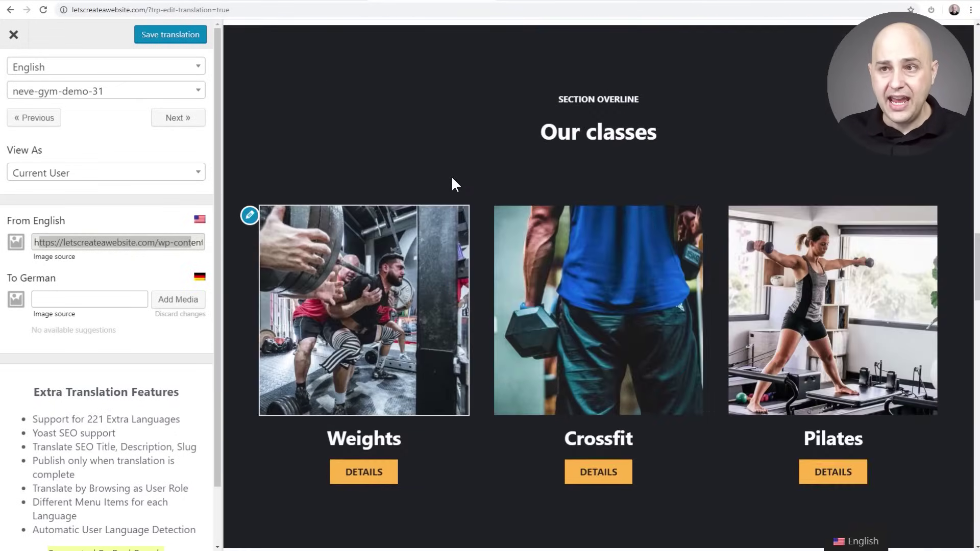
scroll(449, 179, "up", 14)
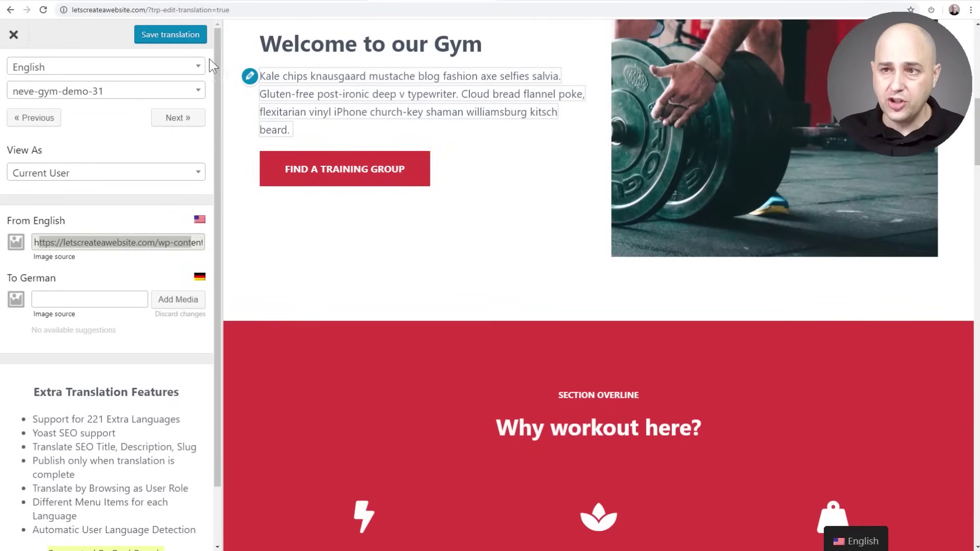
left_click(159, 40)
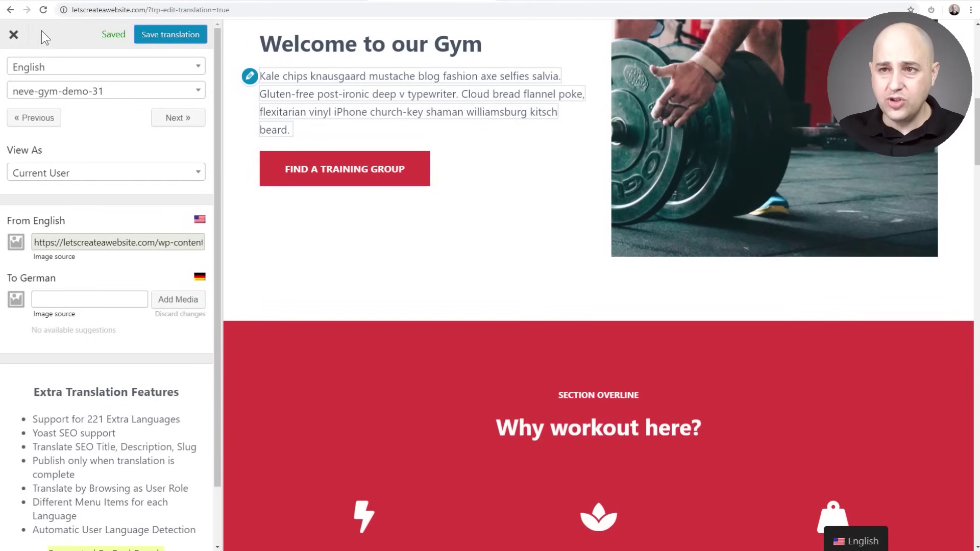
left_click(13, 35)
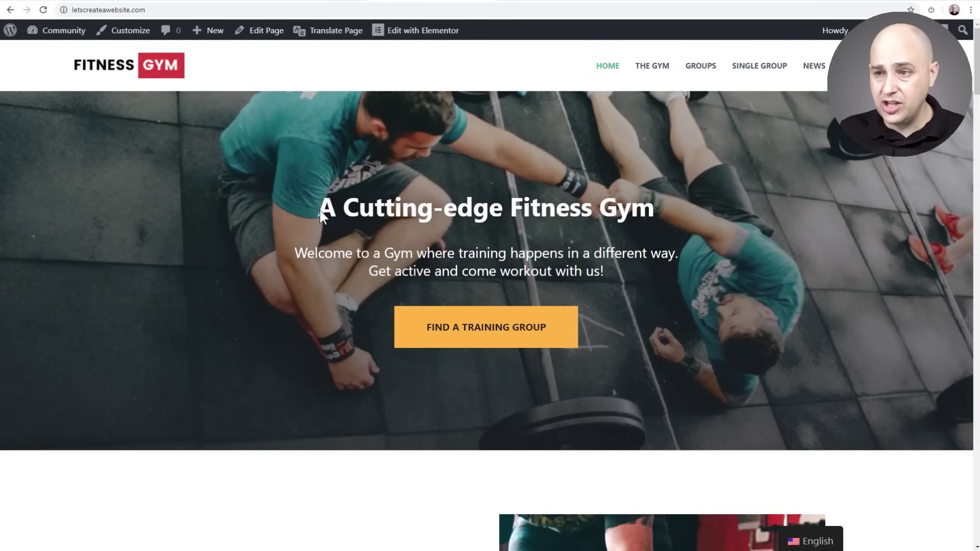
Review the English hero texts, then switch the home page to German and check the translated heading
left_click_drag(320, 212, 720, 215)
left_click_drag(636, 278, 298, 236)
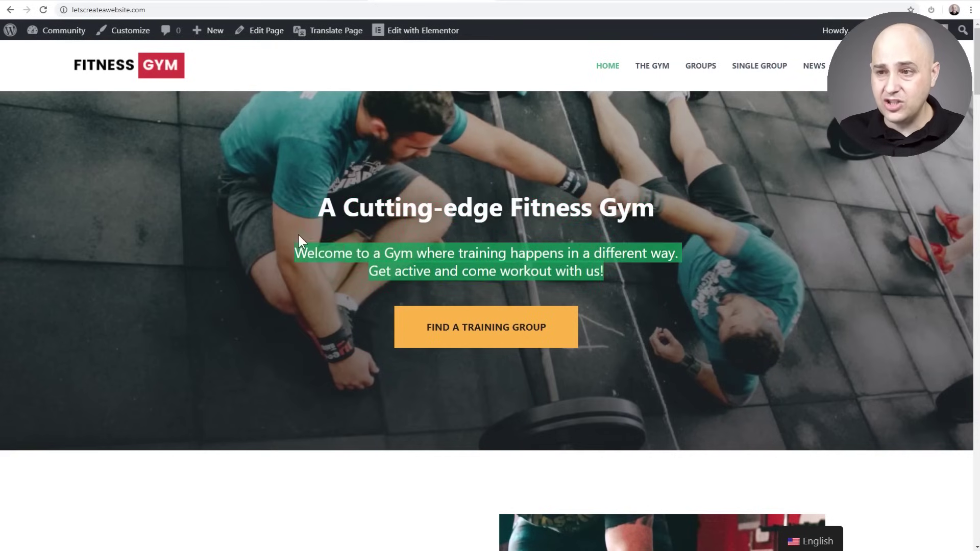
left_click(341, 228)
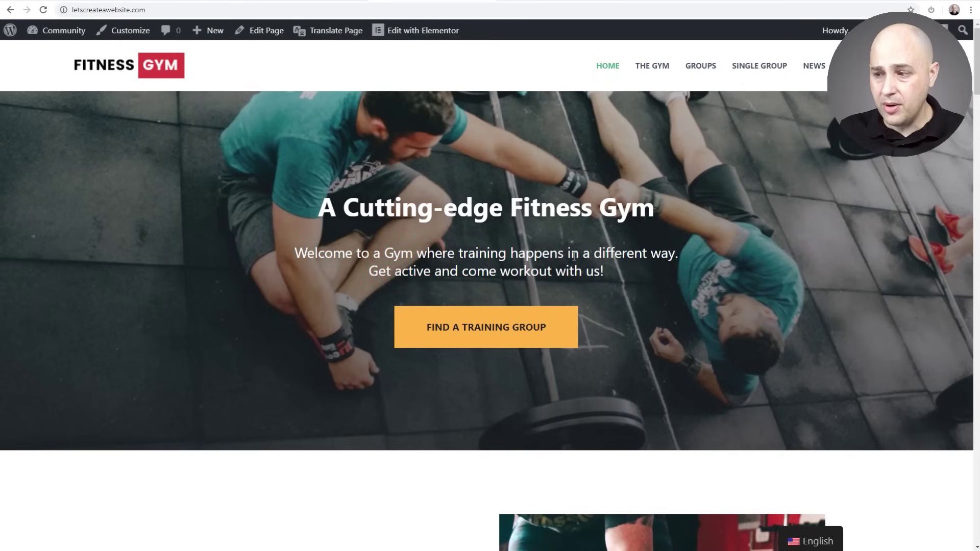
mouse_move(810, 540)
left_click(811, 514)
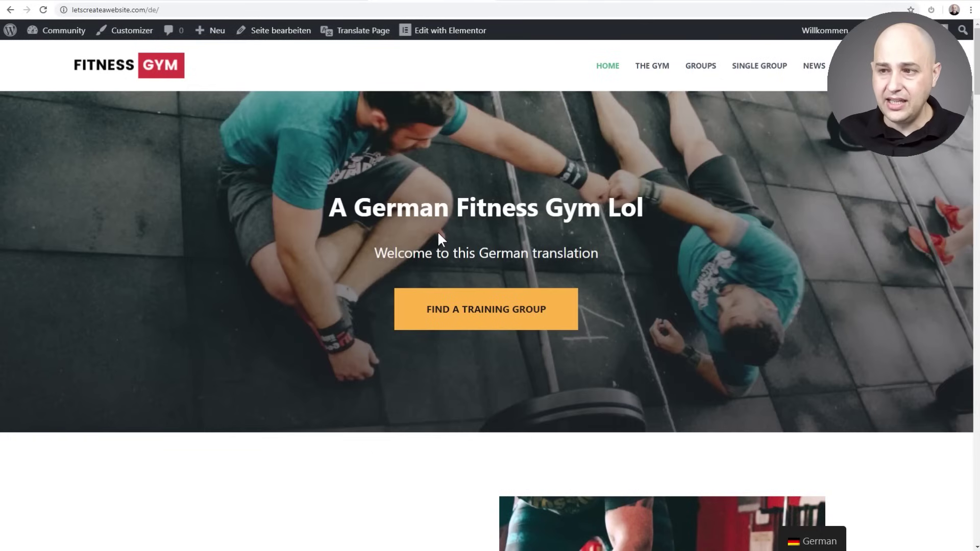
left_click_drag(322, 204, 715, 199)
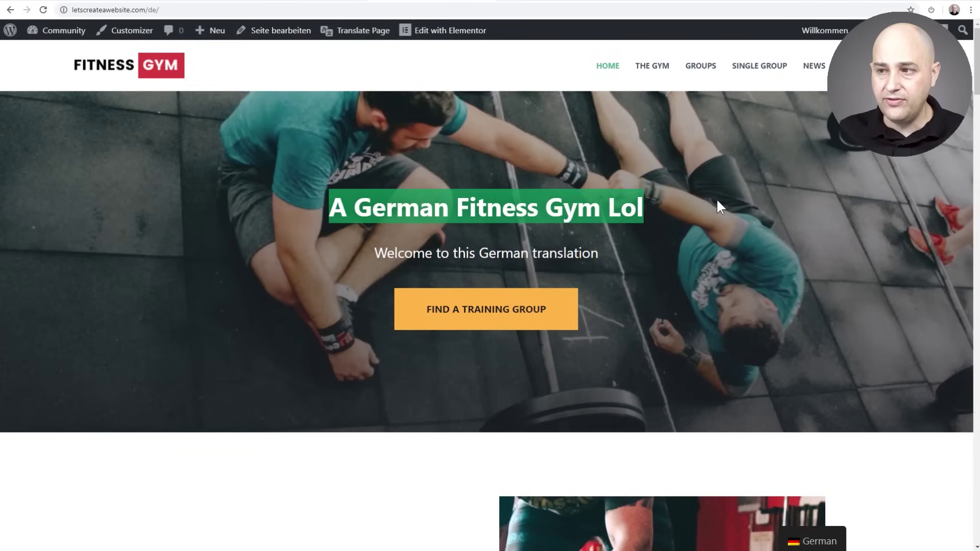
Check the German subtitle beneath the hero heading, then switch the home page back to English
left_click_drag(370, 254, 622, 251)
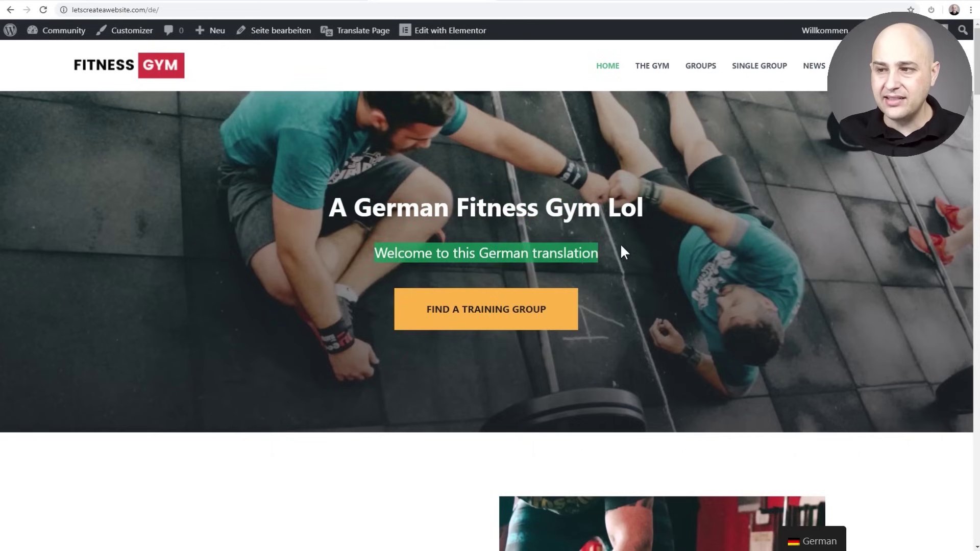
mouse_move(814, 535)
left_click(795, 516)
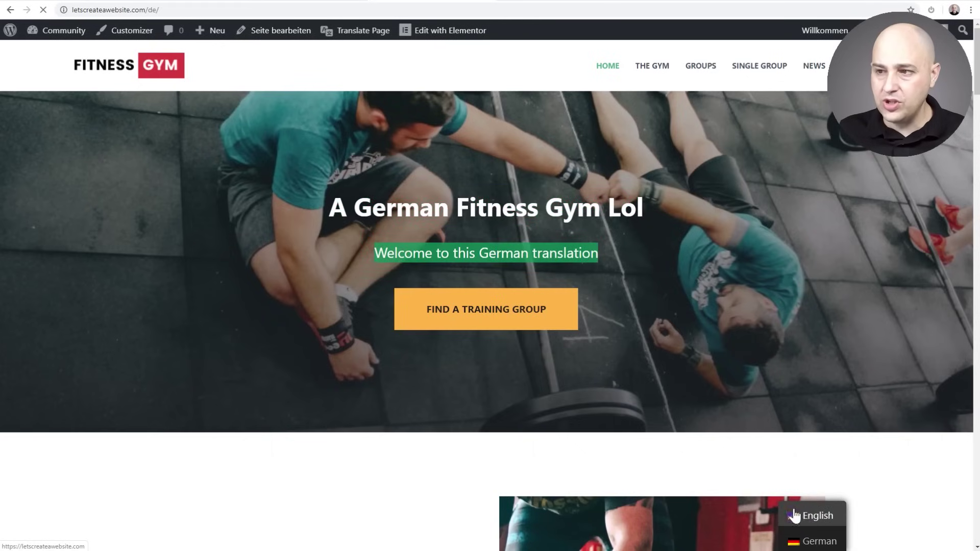
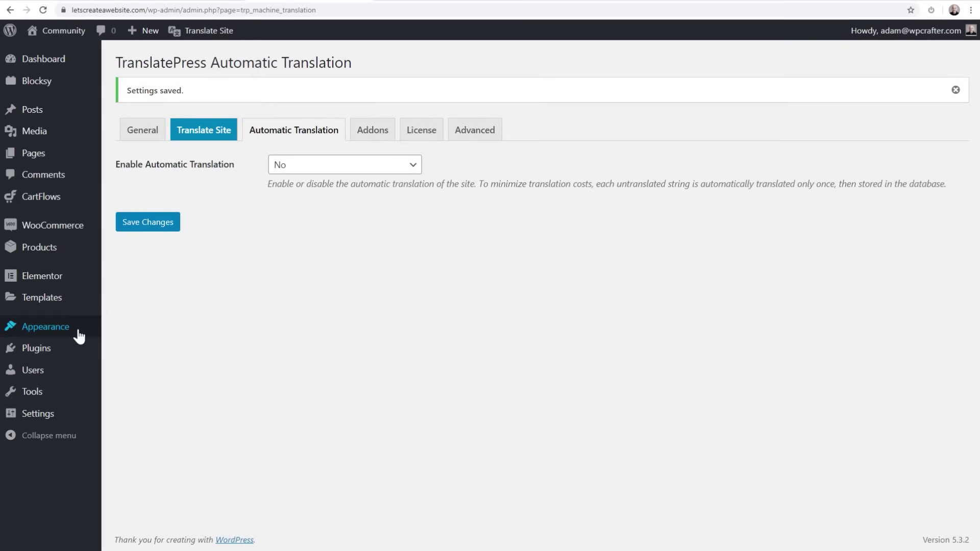
Open the site's main menu for editing in the WordPress menu settings
left_click(132, 379)
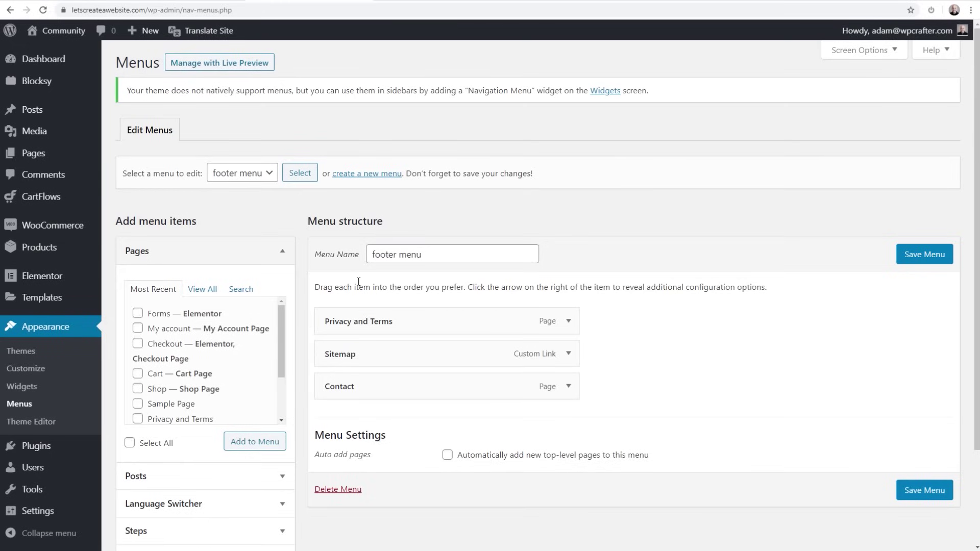
left_click(235, 177)
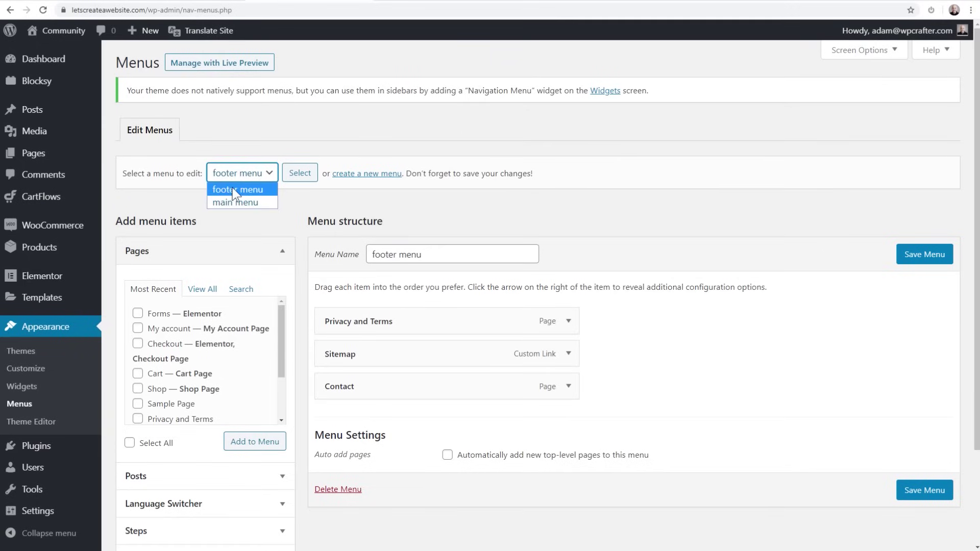
left_click(235, 202)
left_click(298, 173)
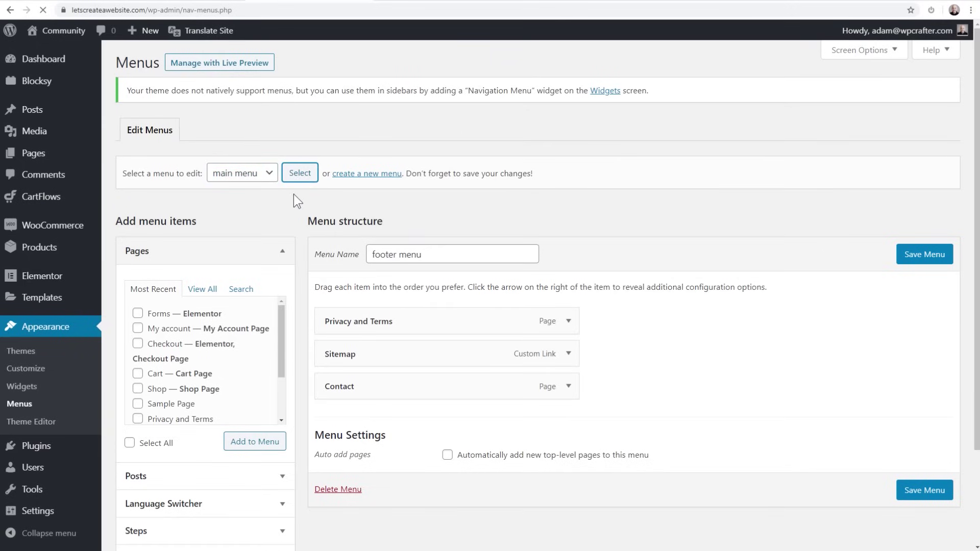
scroll(378, 306, "down", 2)
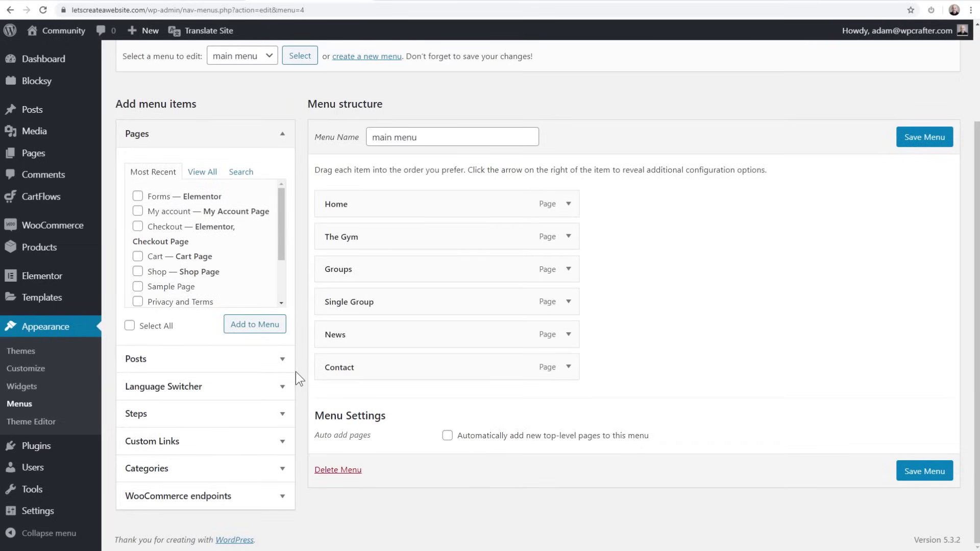
Add the German and English language switcher items to the main menu
left_click(177, 394)
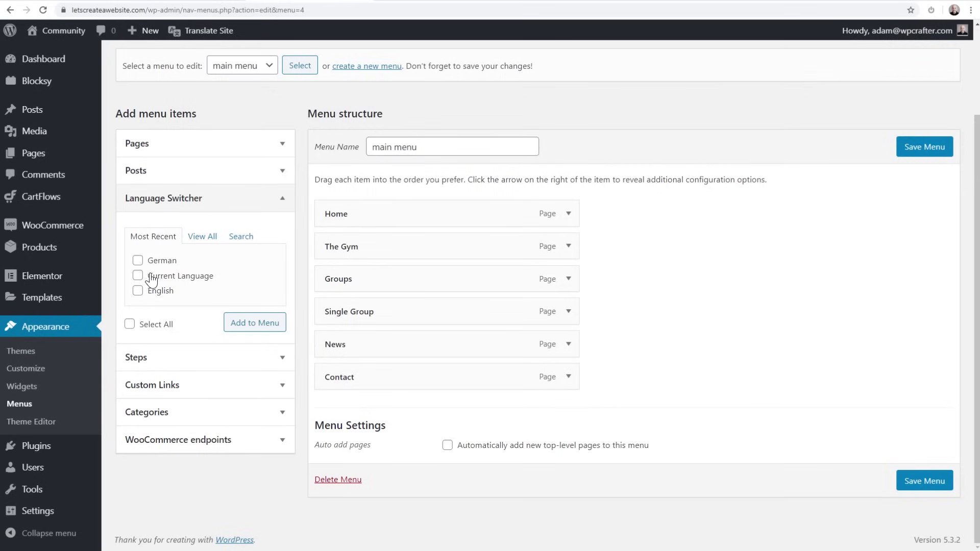
left_click(138, 261)
left_click(138, 290)
left_click(246, 331)
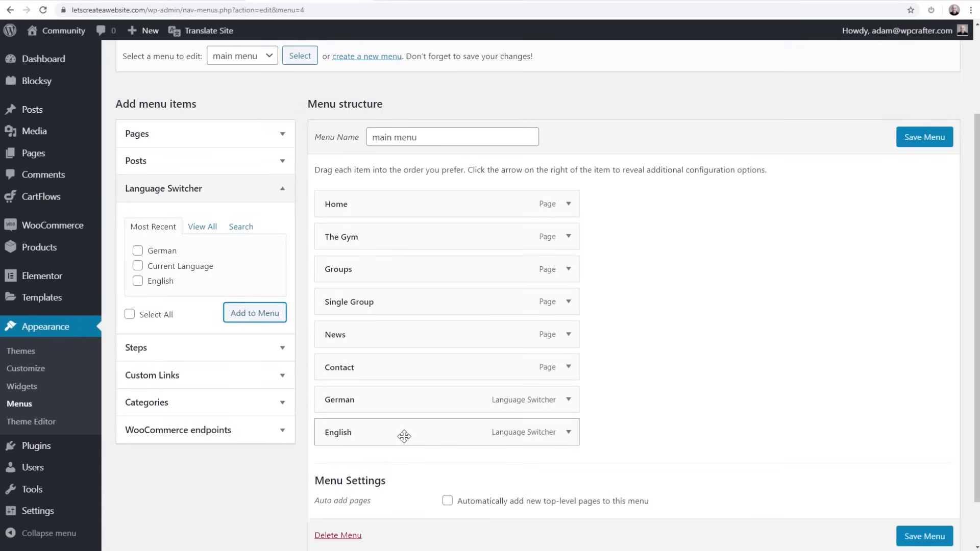
Place English above German in the main menu, save the menu and reload the home page
left_click_drag(402, 432, 401, 407)
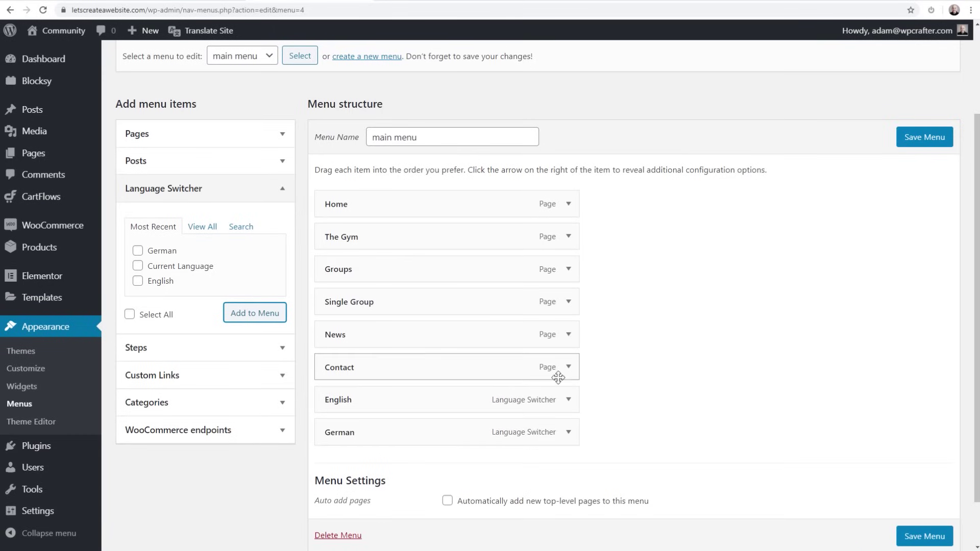
left_click(905, 146)
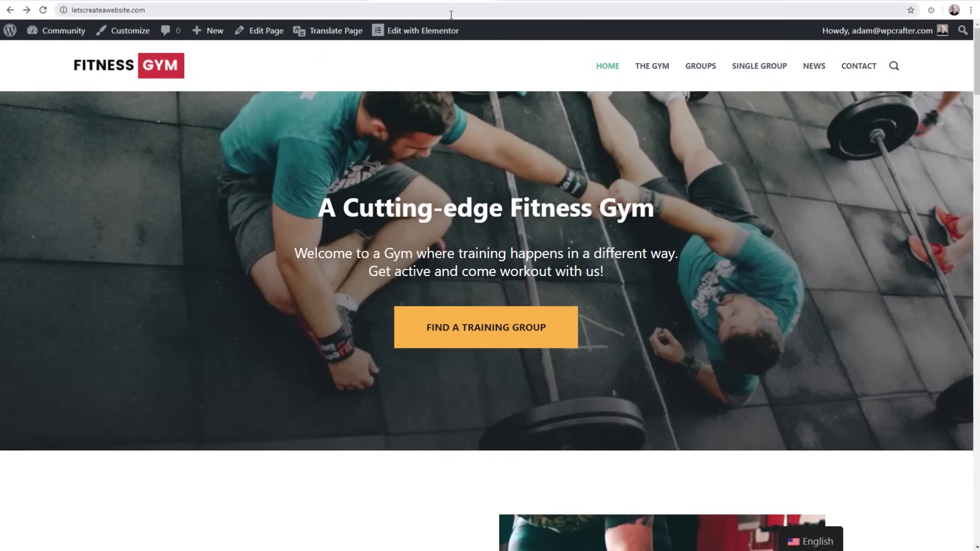
left_click(451, 10)
key("Return")
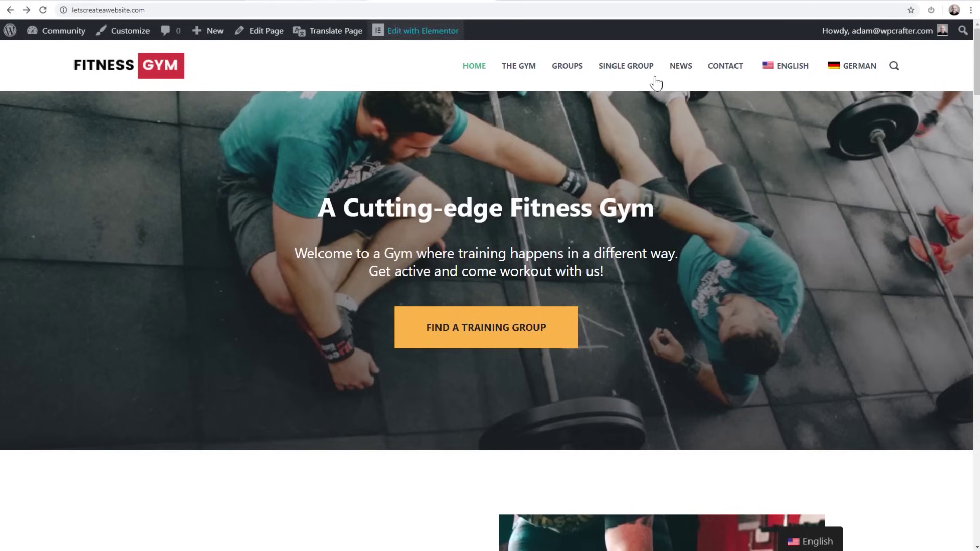
Set the menu item language switcher to Only Flags in the TranslatePress settings and save the changes
left_click(306, 2)
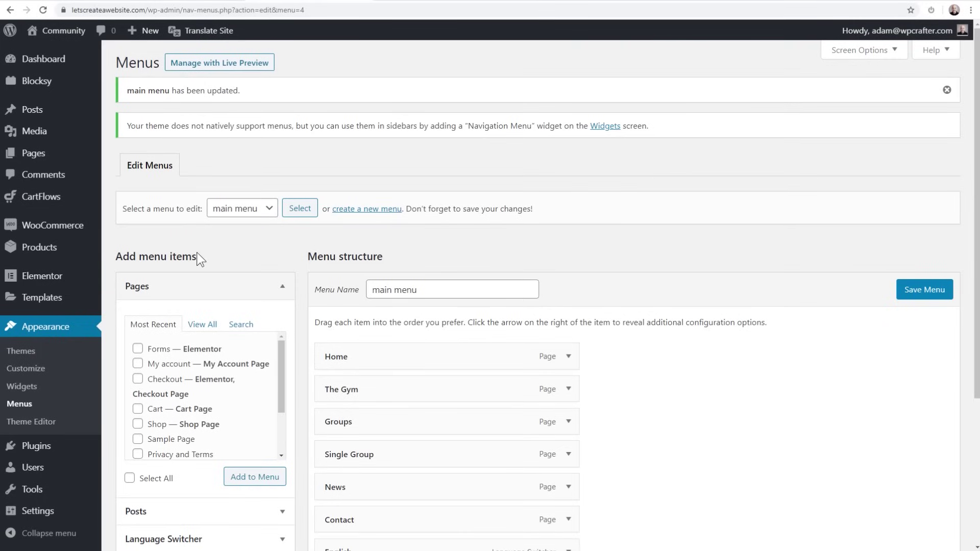
mouse_move(59, 509)
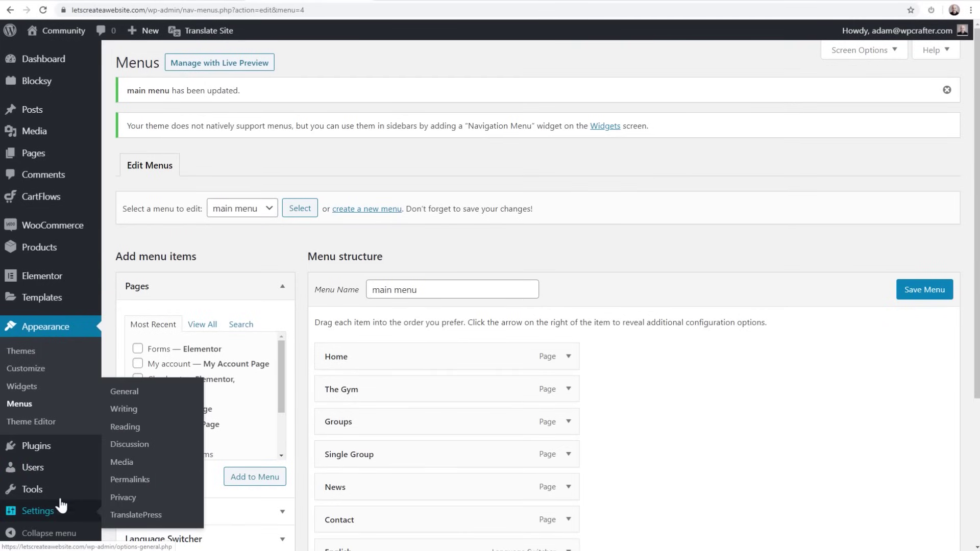
left_click(152, 516)
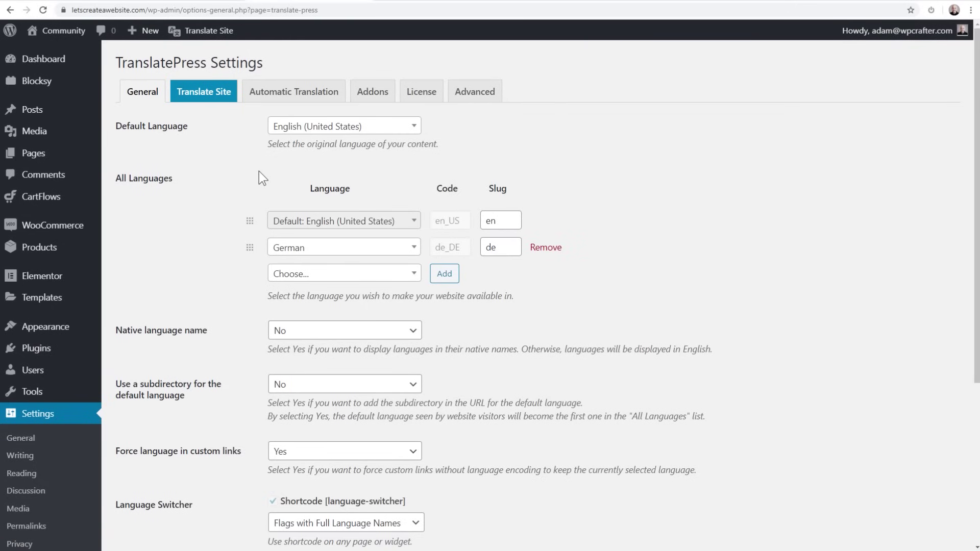
scroll(214, 166, "down", 5)
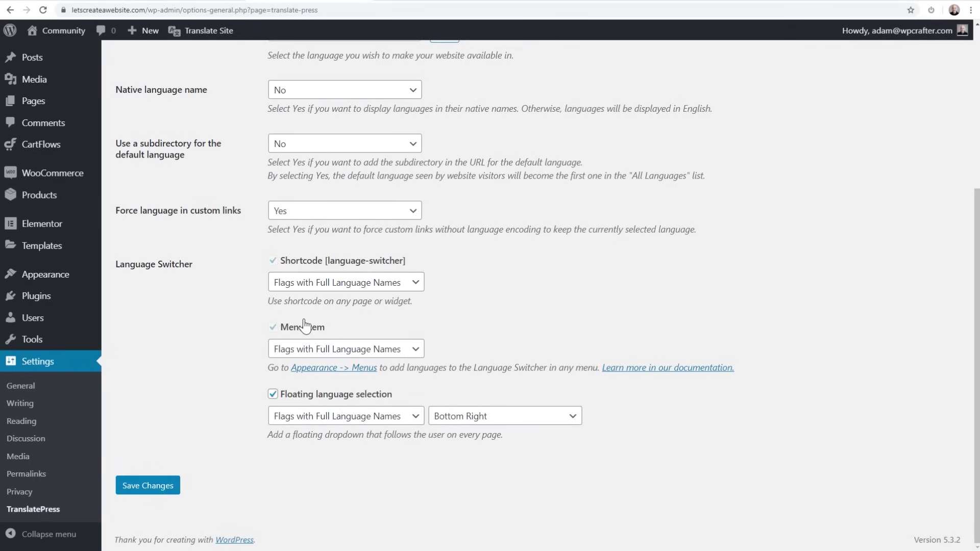
left_click(350, 350)
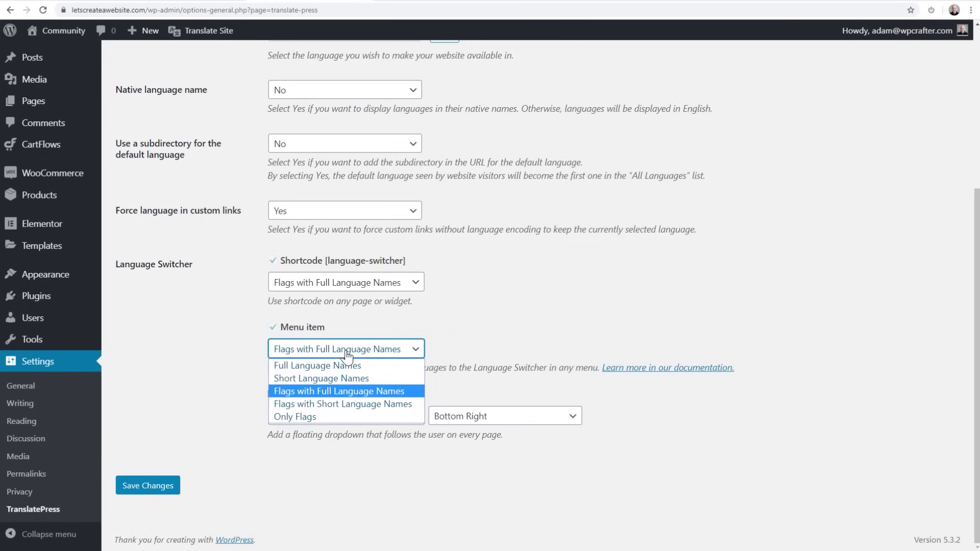
left_click(305, 415)
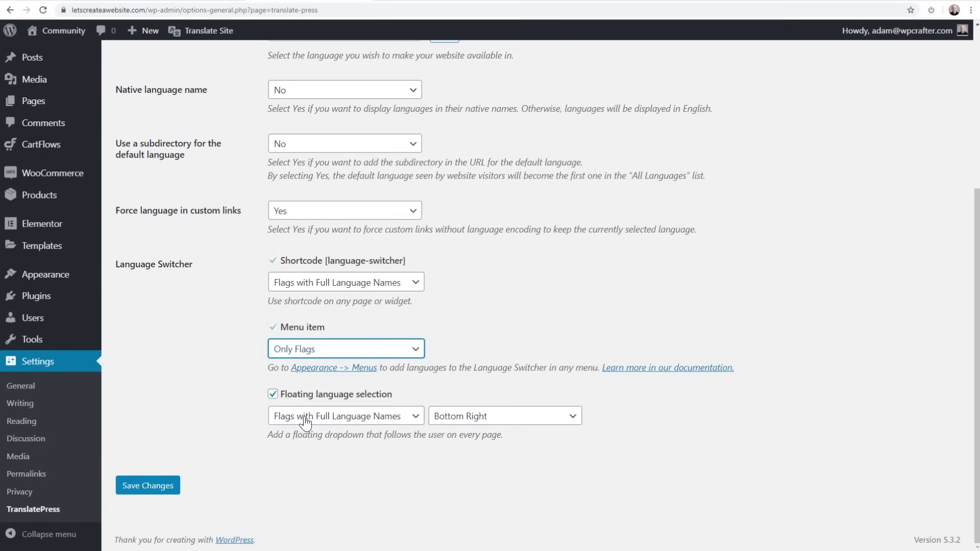
left_click(152, 489)
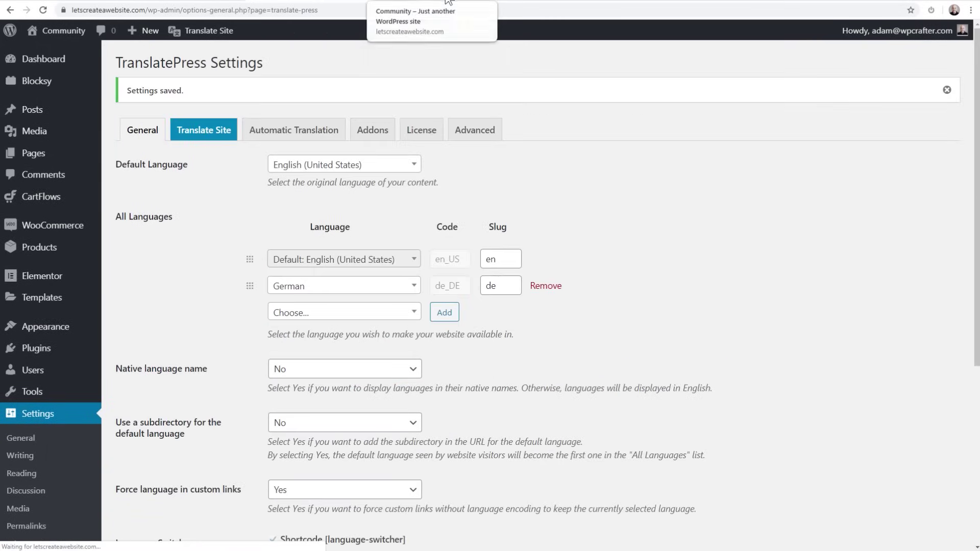
Reload the site's home page to check how the language switcher looks in the navigation menu
left_click(510, 2)
left_click(107, 10)
key("Return")
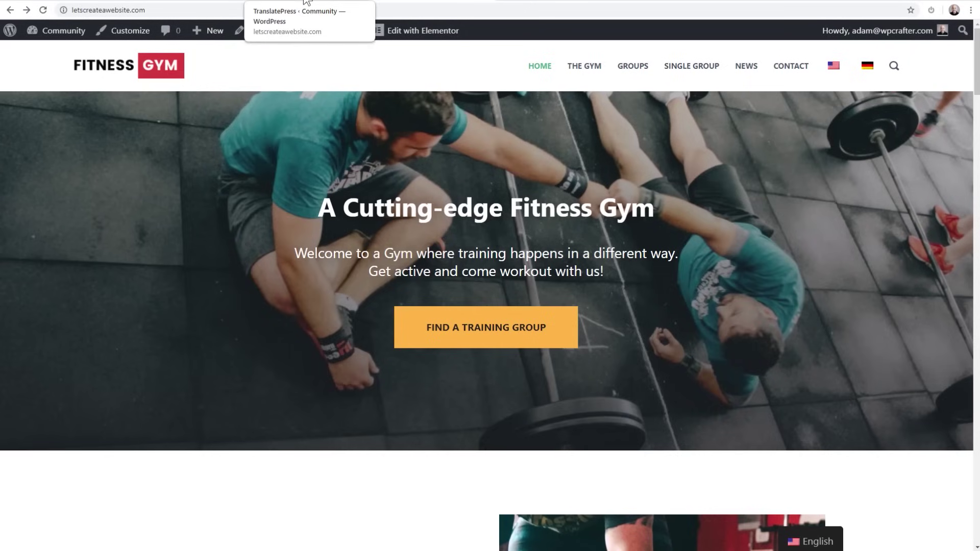
Copy the [language-switcher] shortcode from the TranslatePress settings and review its display style options
left_click(307, 2)
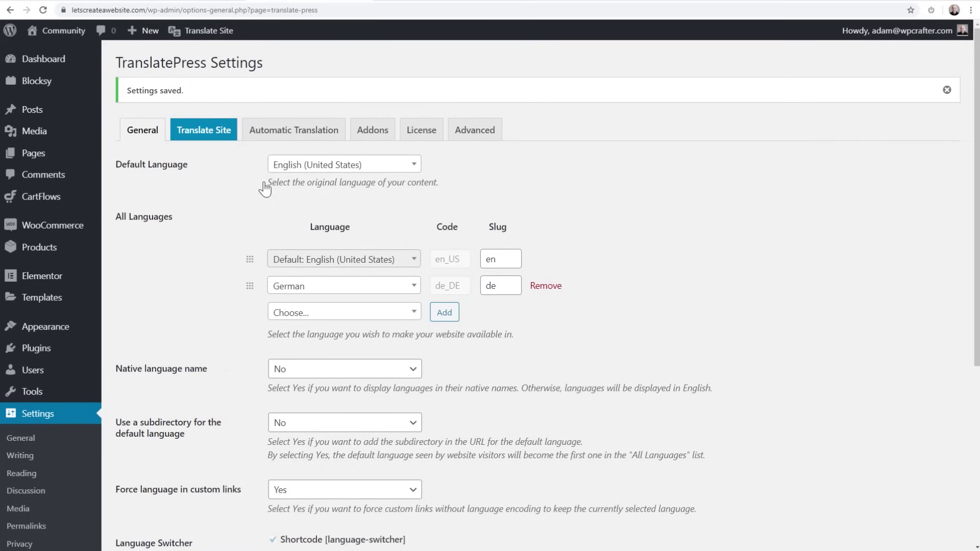
scroll(209, 256, "down", 2)
scroll(209, 256, "down", 3)
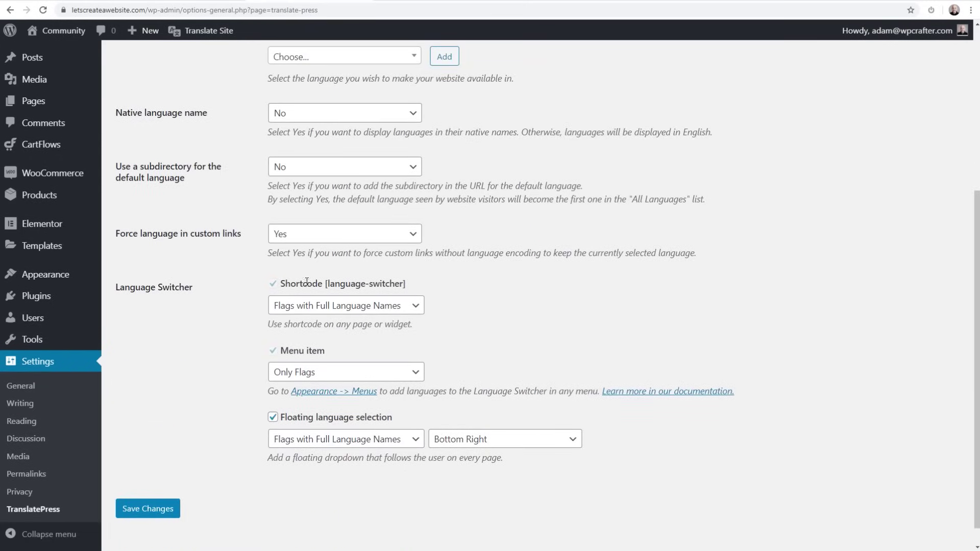
left_click_drag(412, 286, 328, 284)
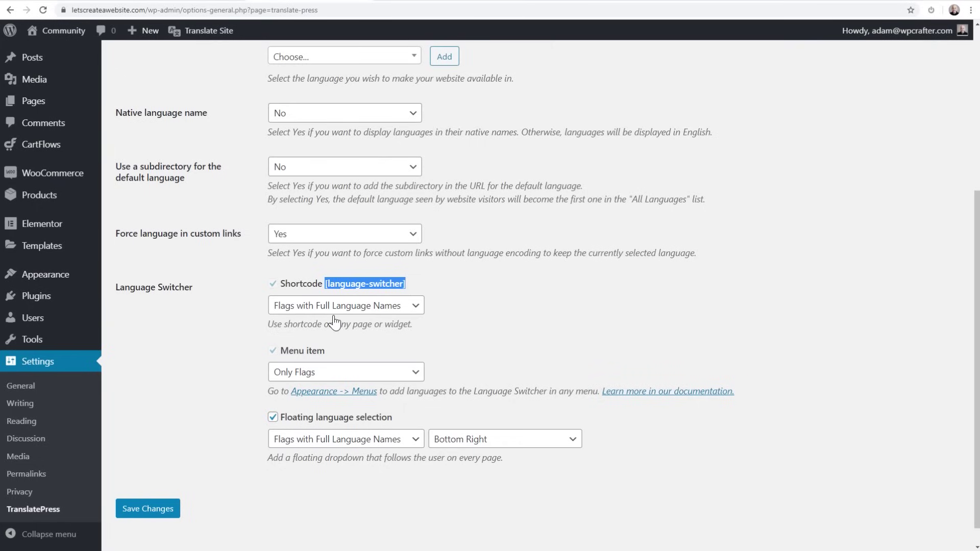
left_click(305, 309)
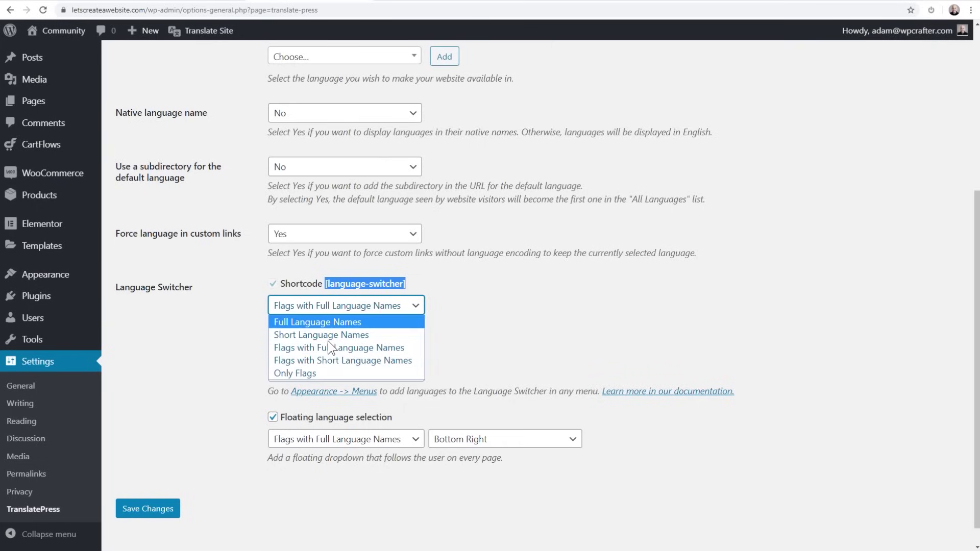
left_click(210, 261)
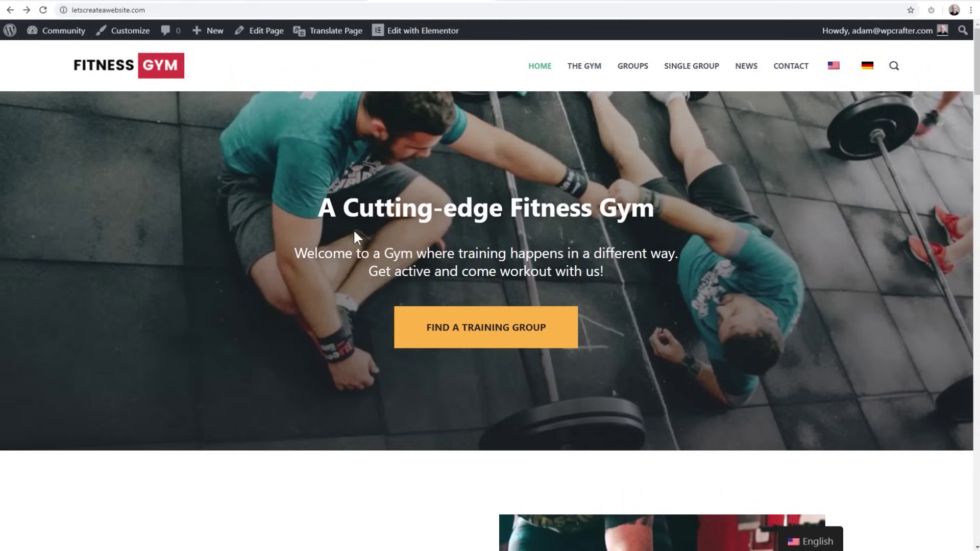
Edit the home page with Elementor and add a Shortcode widget below the training group button in the "Welcome to our Gym" section
left_click(411, 35)
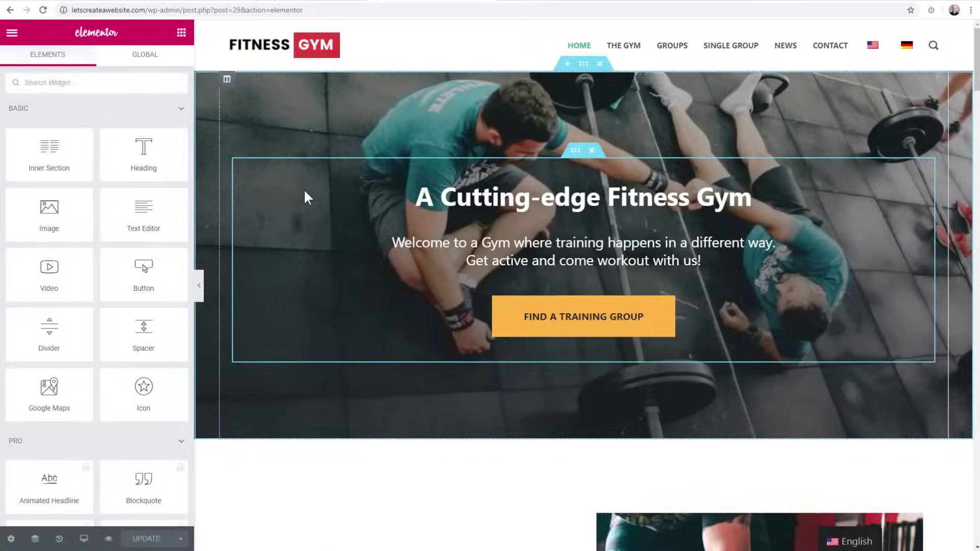
scroll(304, 189, "down", 8)
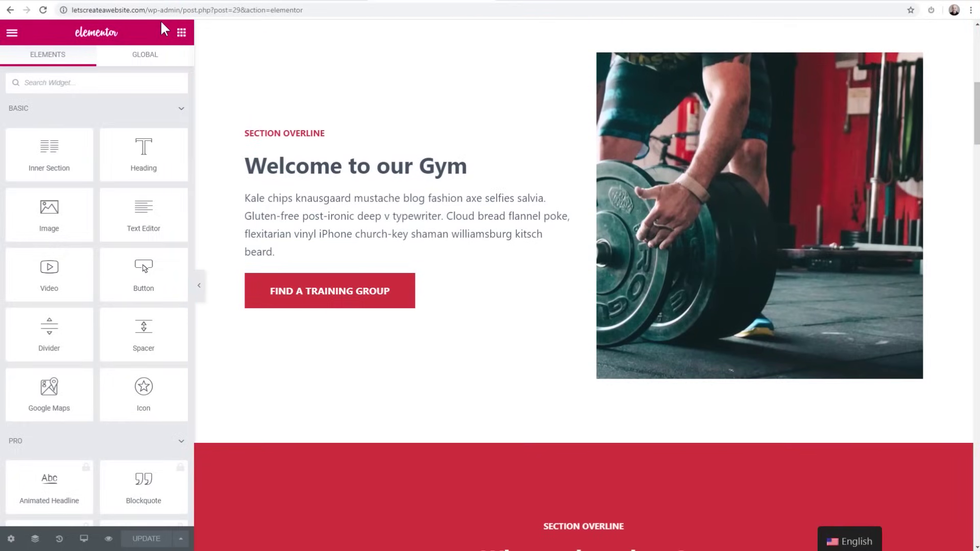
left_click(105, 87)
type("short")
left_click_drag(49, 126, 305, 308)
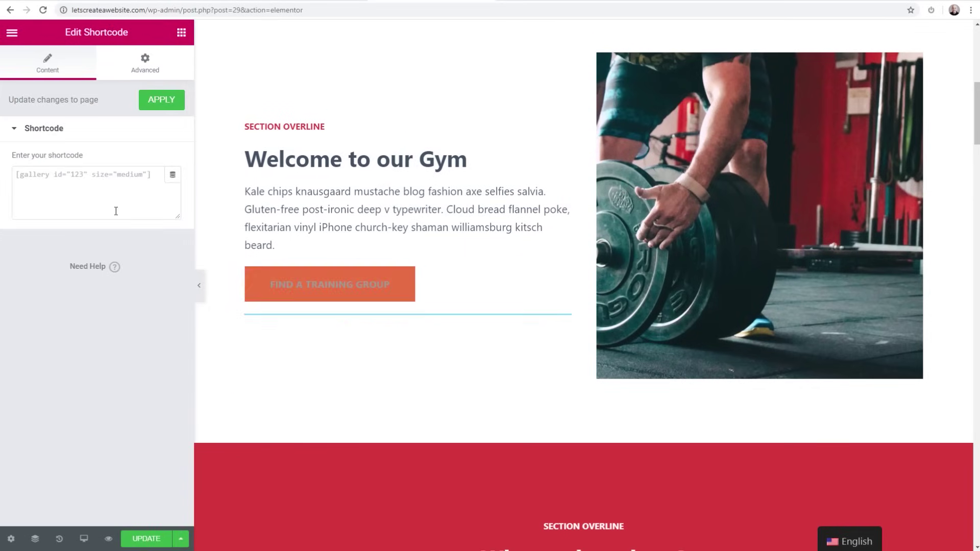
Enter [language-switcher] in the Shortcode widget, apply it, preview the language dropdown and update the page
left_click(78, 173)
type("[language-switcher]")
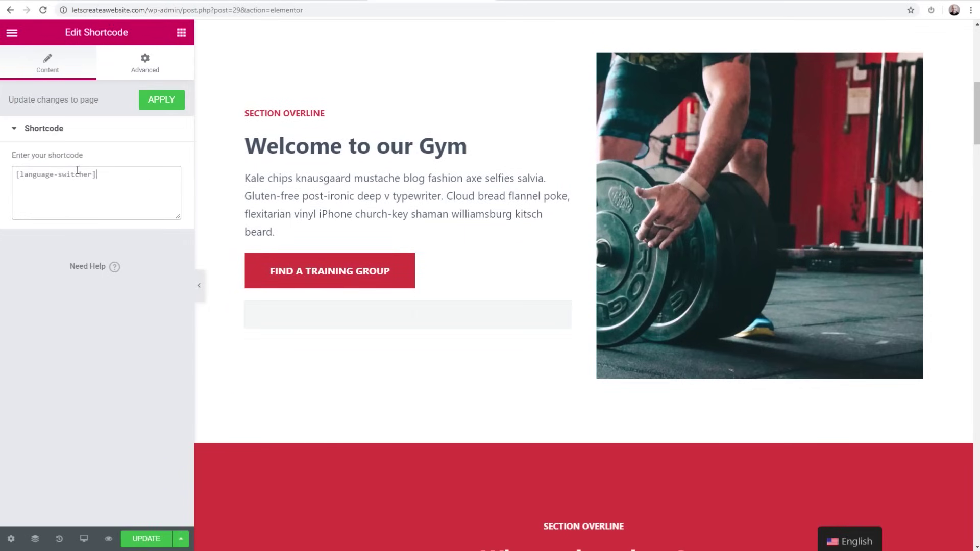
left_click(158, 99)
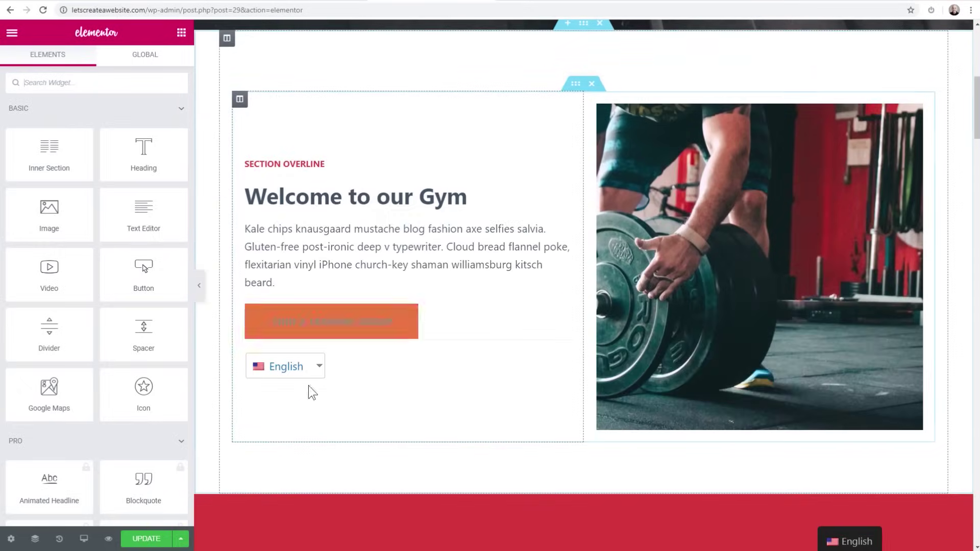
mouse_move(275, 372)
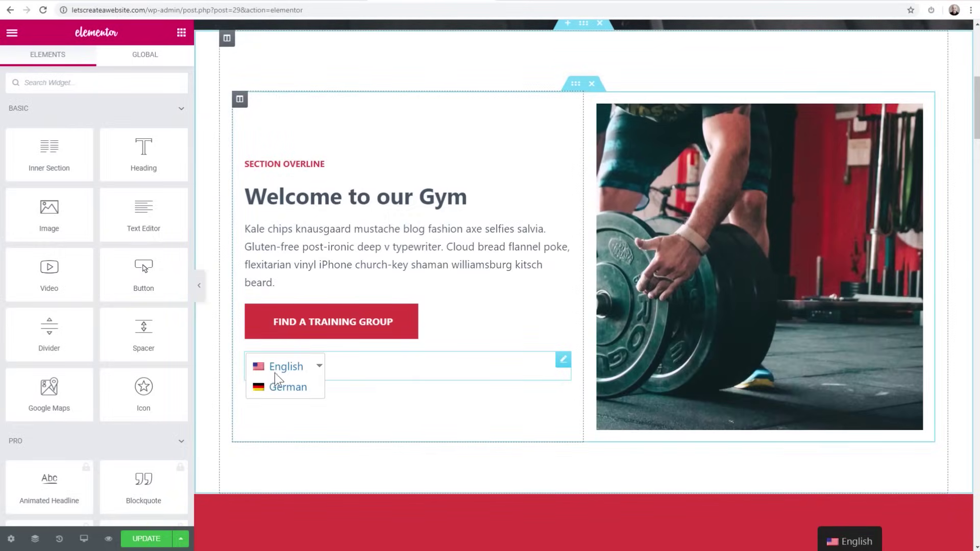
left_click(147, 538)
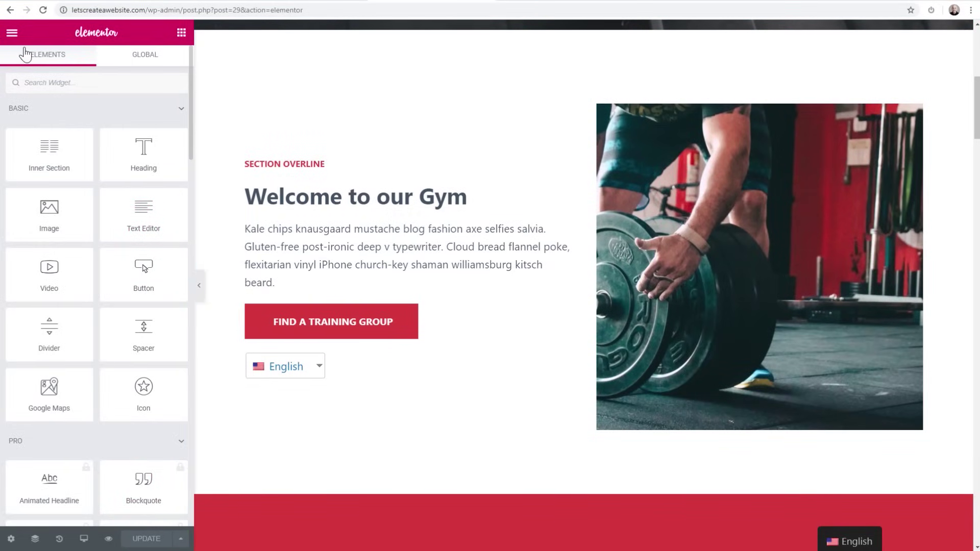
Exit Elementor to the WordPress page editor and open the Home page through its permalink
left_click(12, 32)
left_click(106, 390)
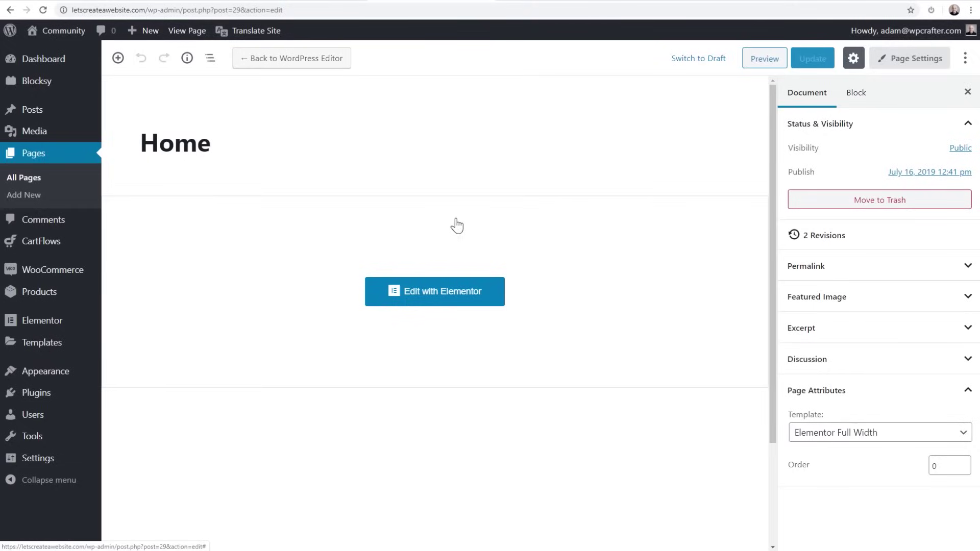
left_click(193, 148)
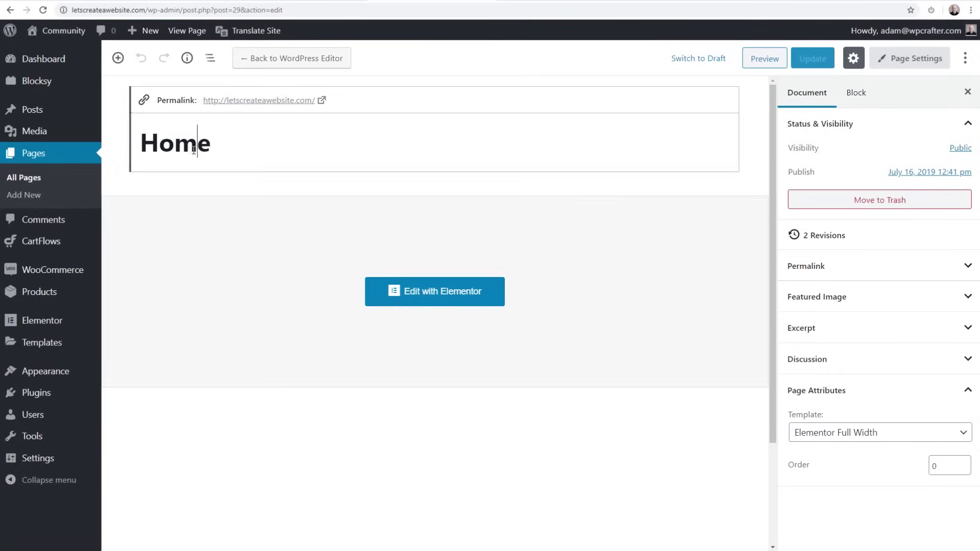
left_click(230, 102)
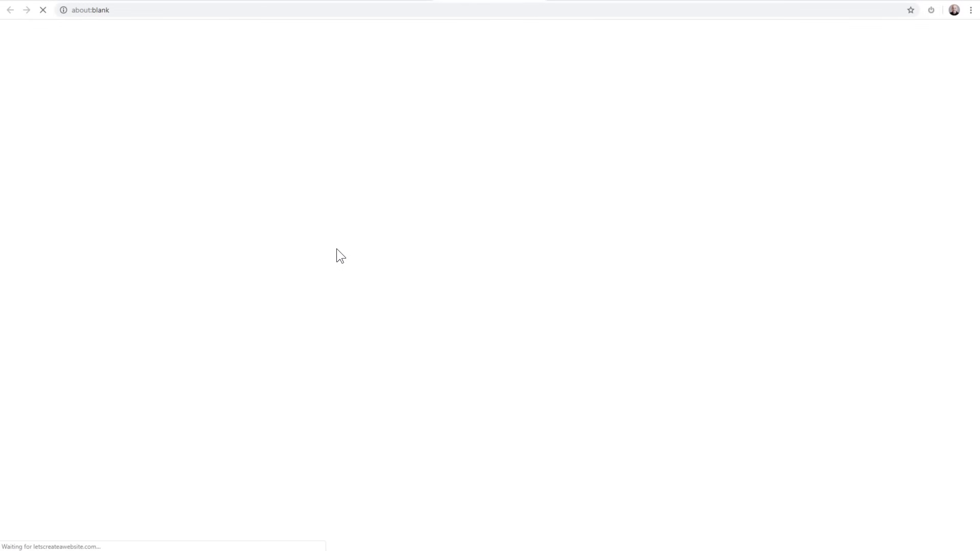
Check the language switcher below the training group button in the live home page's "Welcome to our Gym" section
scroll(204, 398, "down", 7)
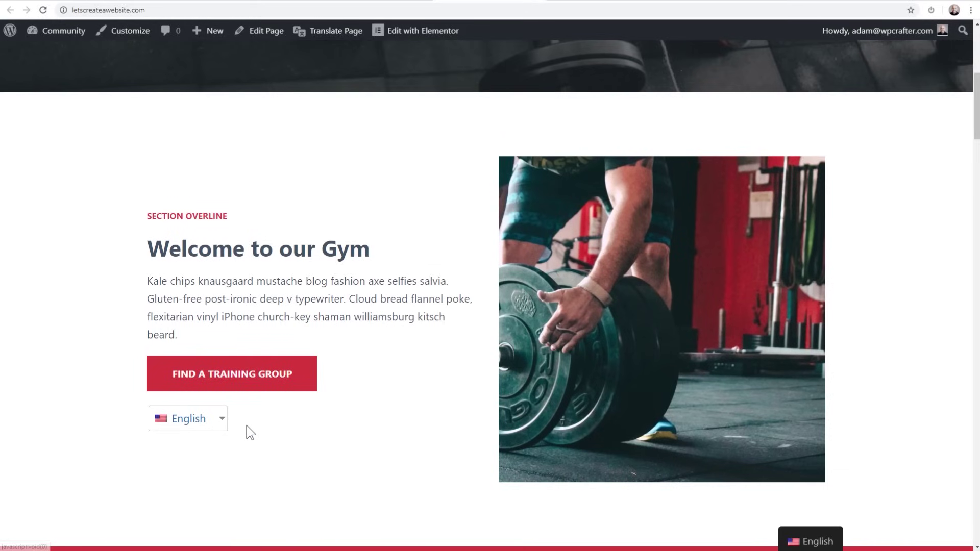
scroll(388, 347, "up", 6)
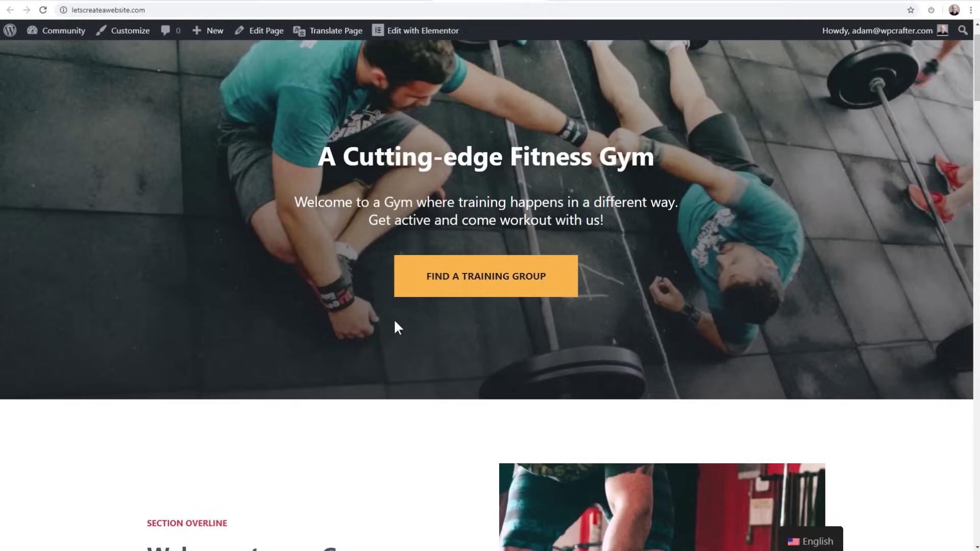
scroll(397, 327, "down", 6)
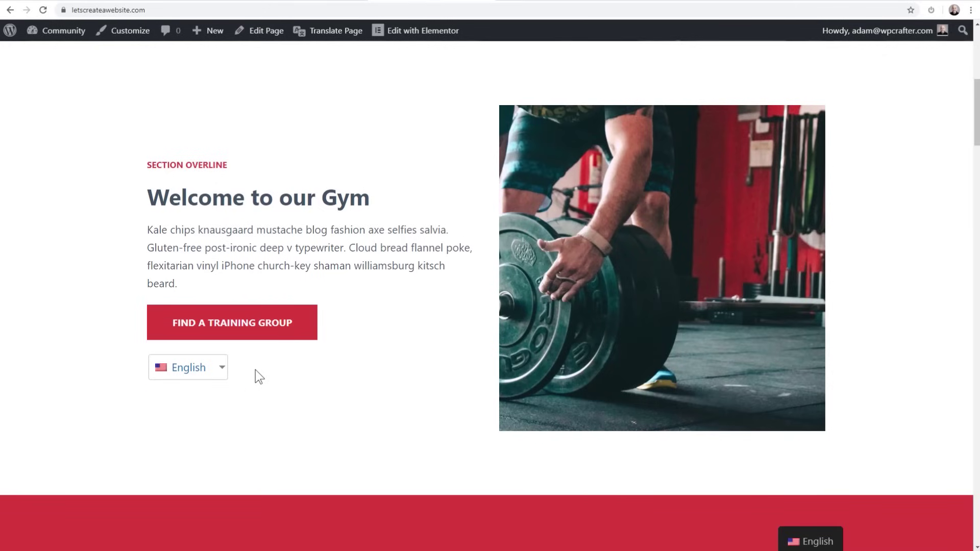
scroll(256, 369, "up", 8)
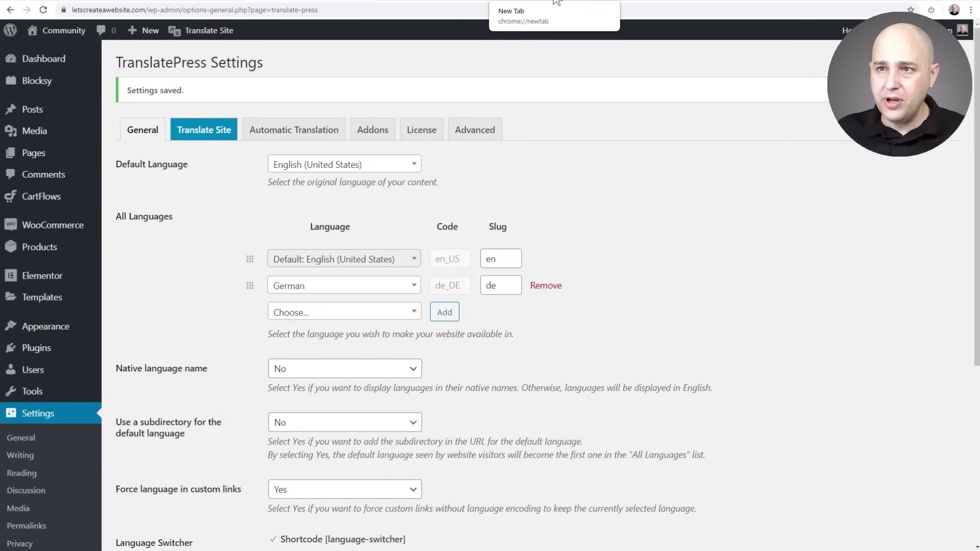
Open wpcrafter.com/translatepress in the new tab and review the Features page's comparison of free and paid plan features
left_click(504, 9)
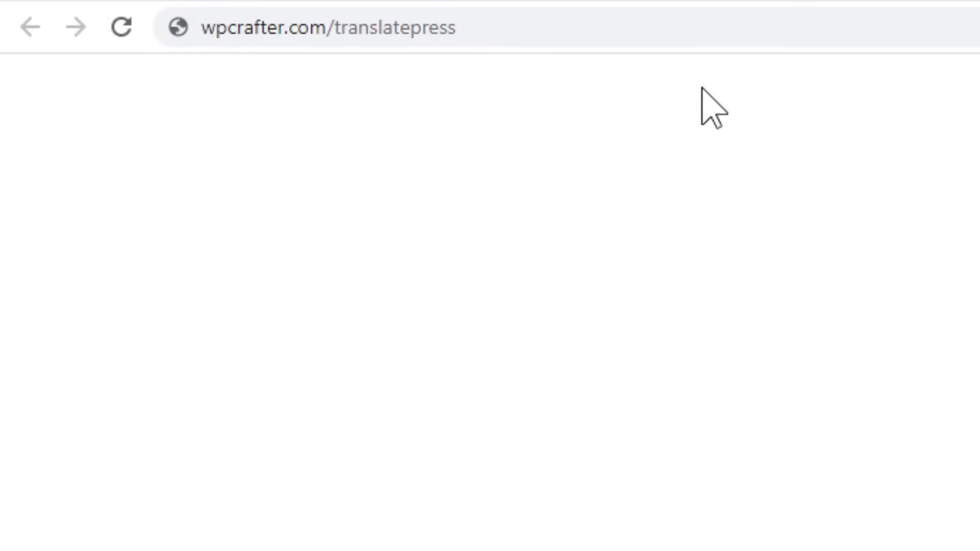
left_click(737, 37)
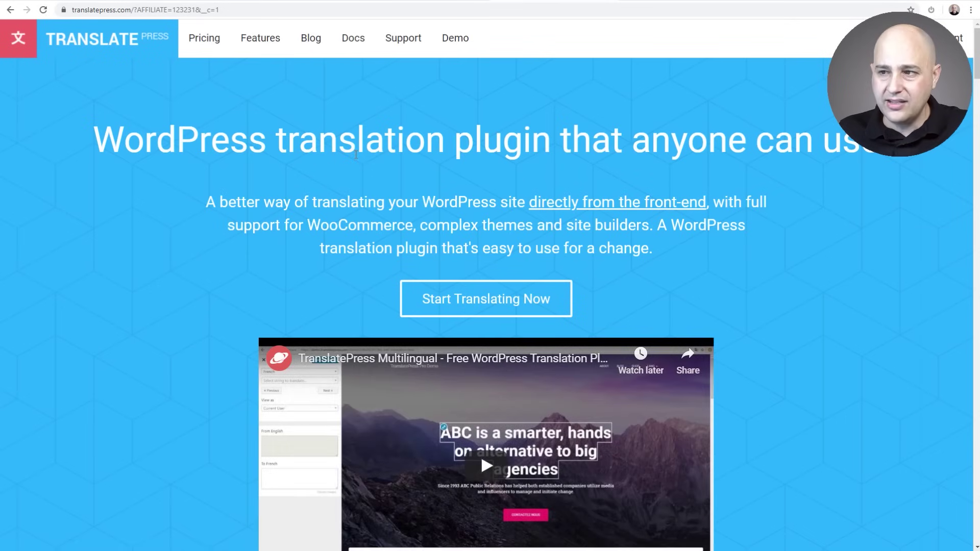
left_click(265, 55)
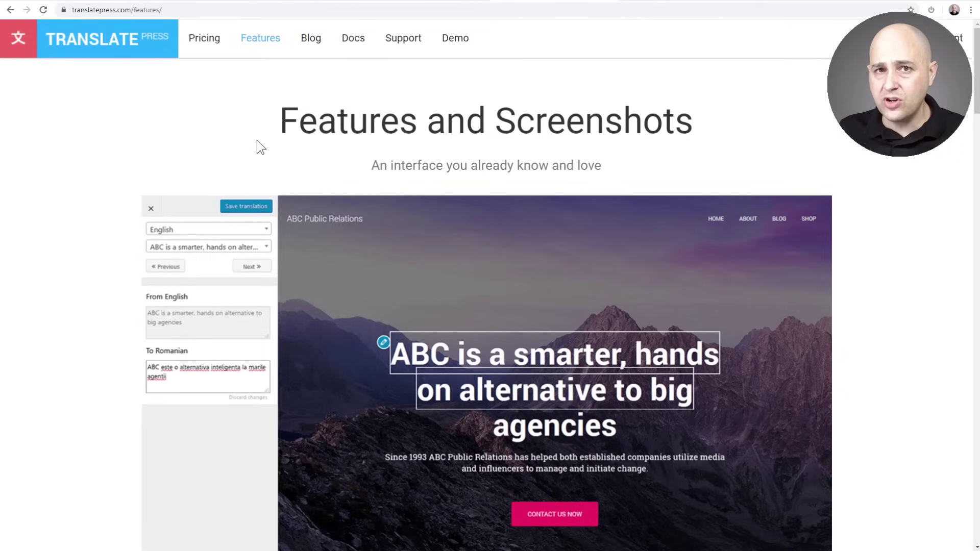
scroll(275, 160, "down", 12)
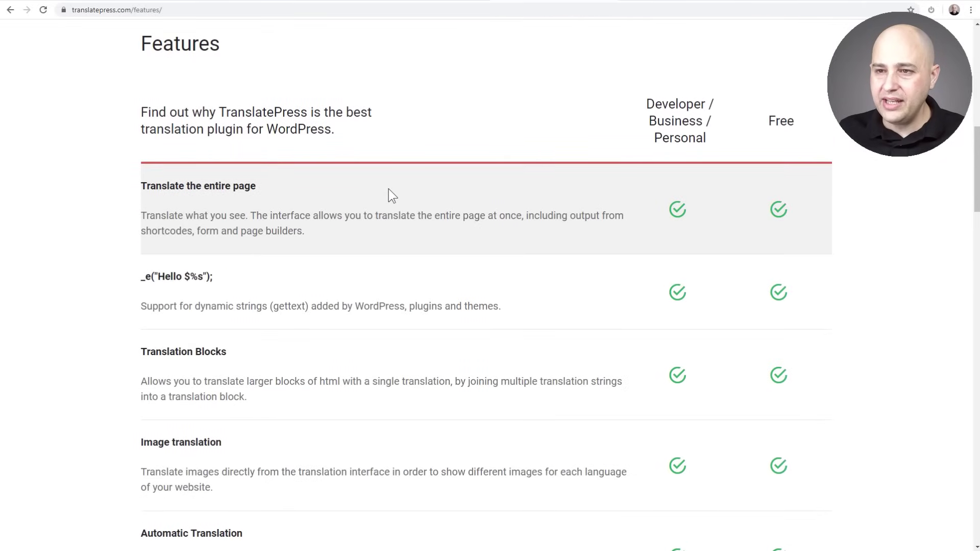
scroll(122, 221, "down", 4)
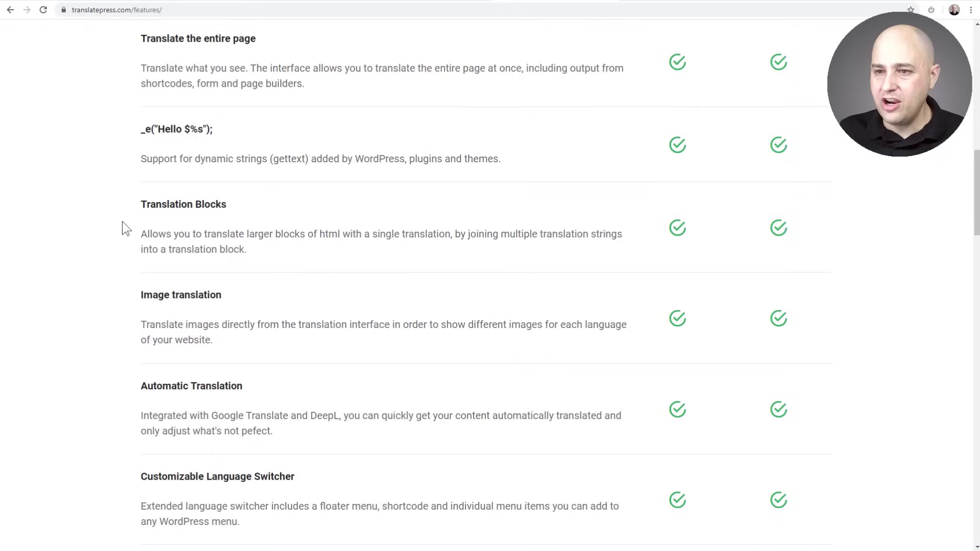
scroll(122, 228, "down", 3)
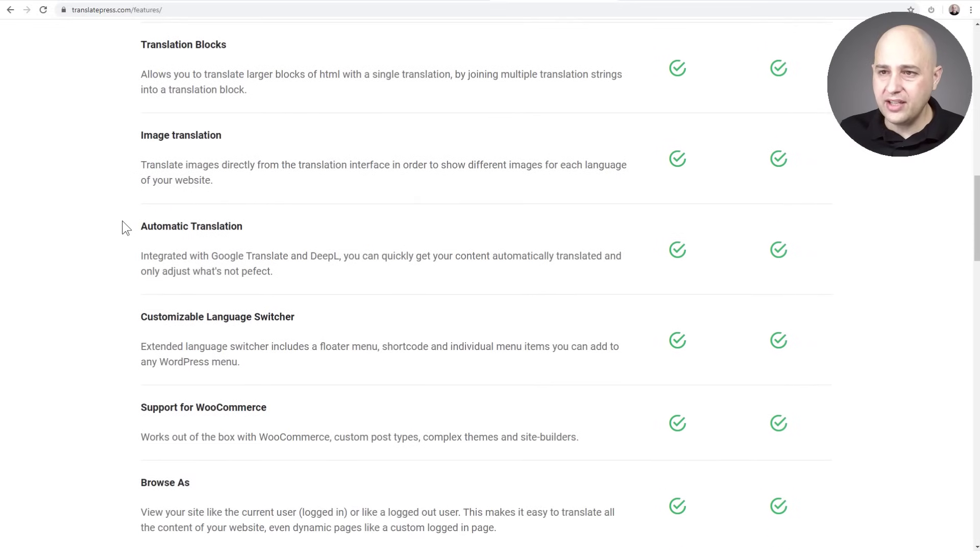
scroll(122, 222, "down", 2)
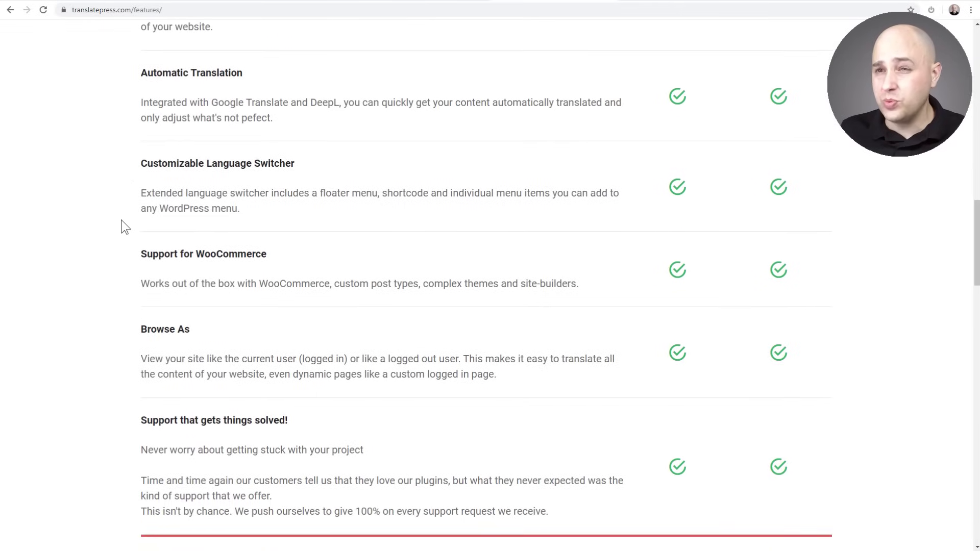
scroll(121, 221, "down", 2)
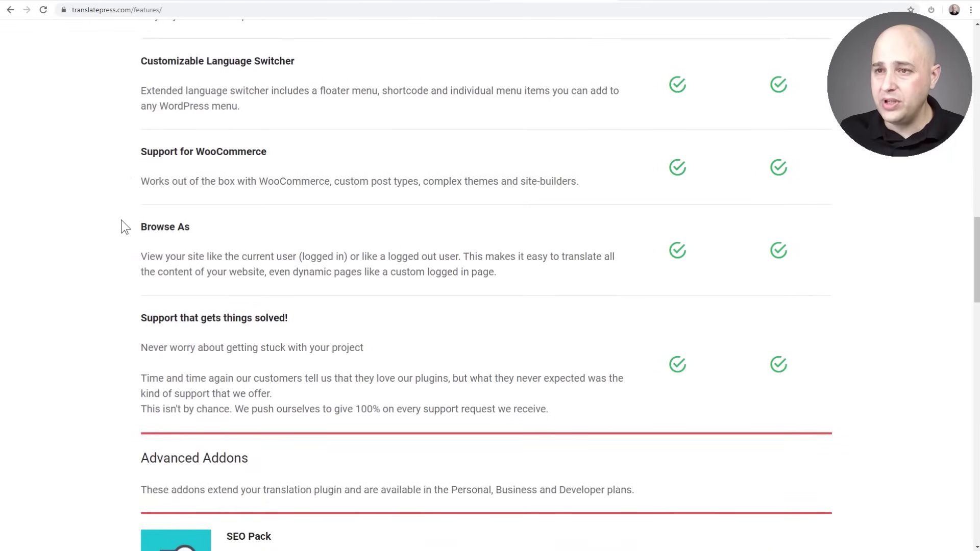
scroll(121, 219, "down", 6)
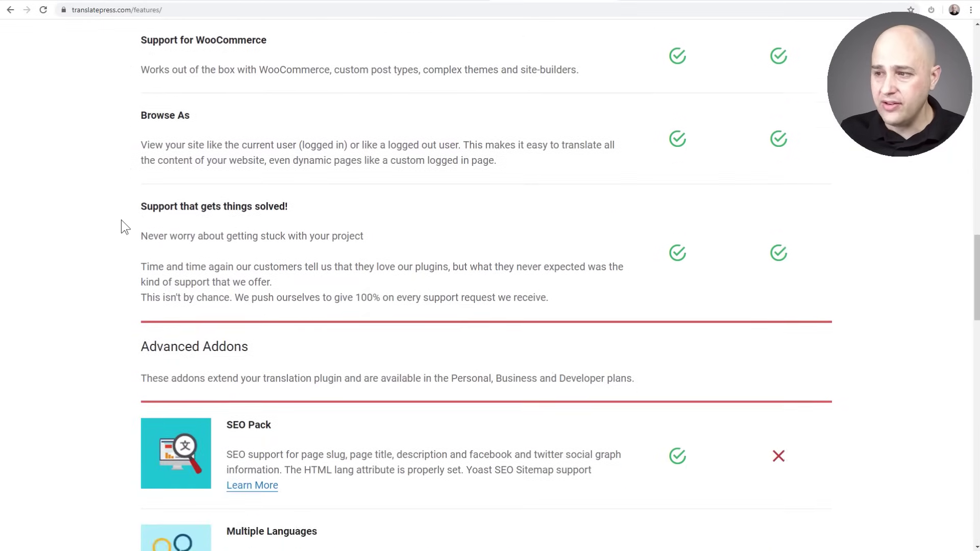
Review the Advanced and Pro Addons on the Features page and highlight the DeepL Automatic Translation heading
scroll(121, 219, "down", 2)
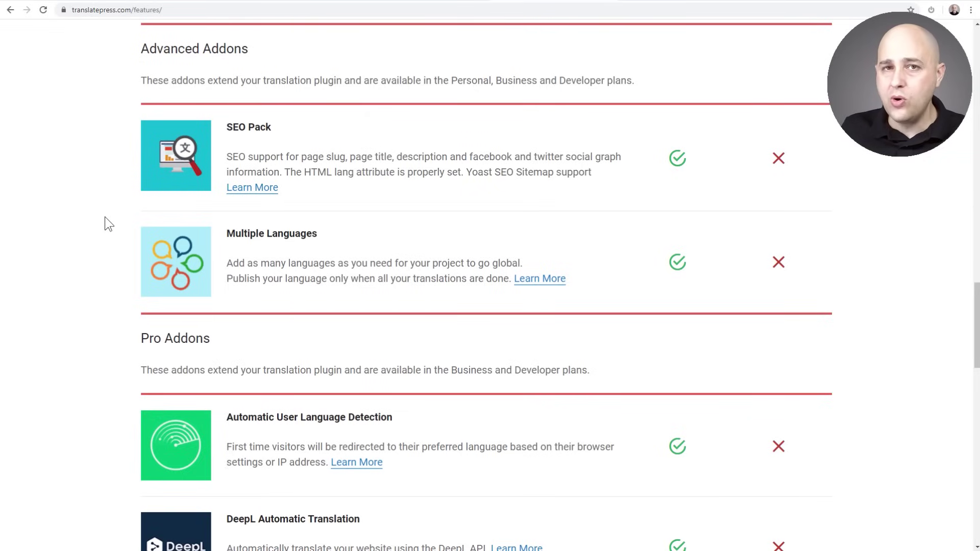
scroll(108, 225, "down", 1)
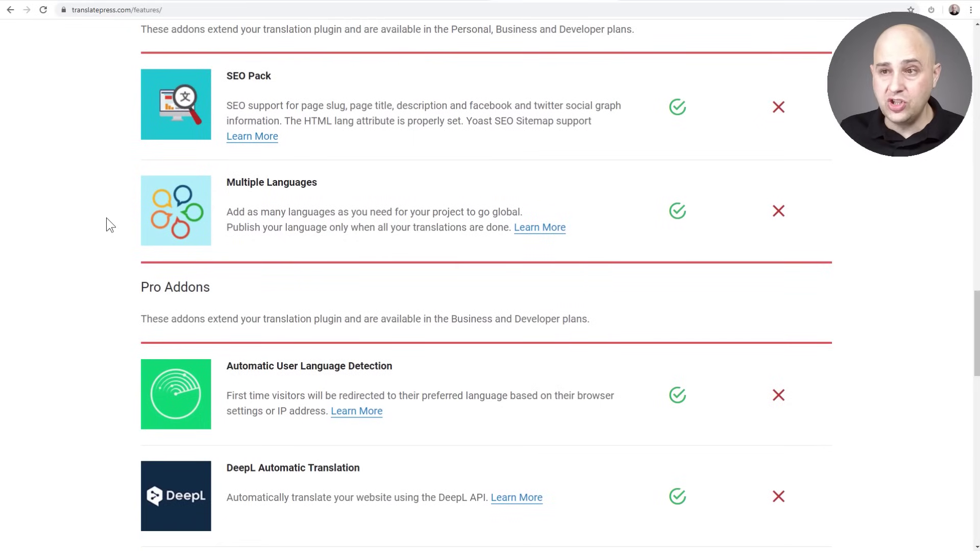
scroll(113, 204, "down", 5)
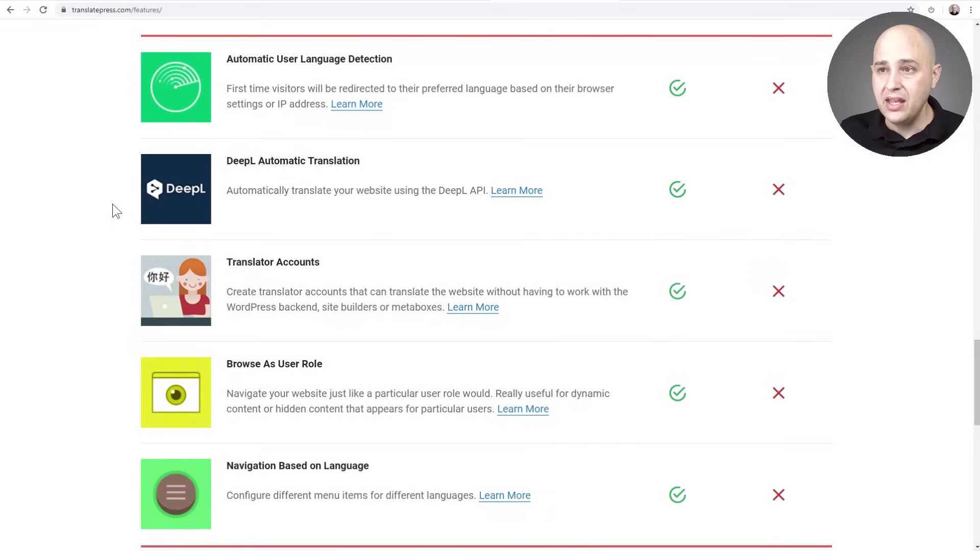
scroll(113, 204, "up", 2)
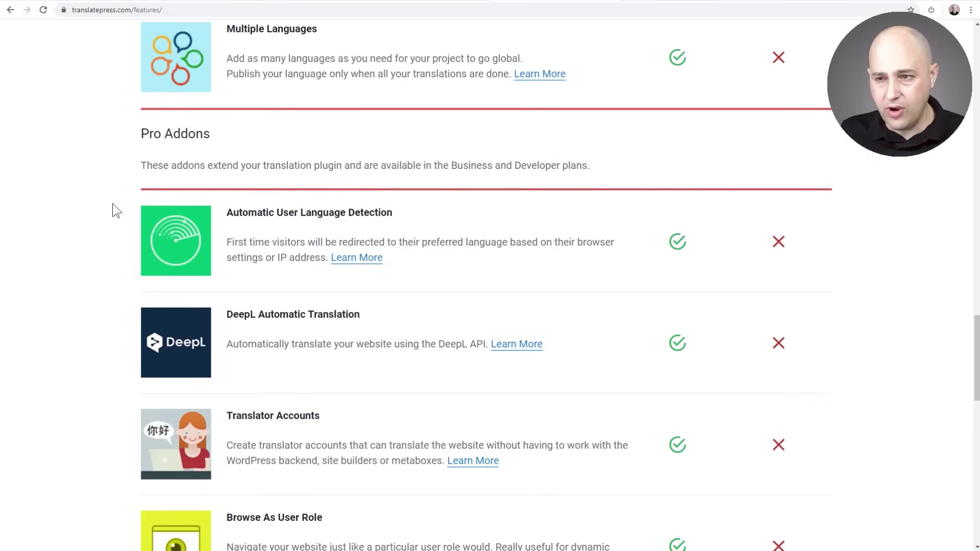
scroll(117, 211, "down", 2)
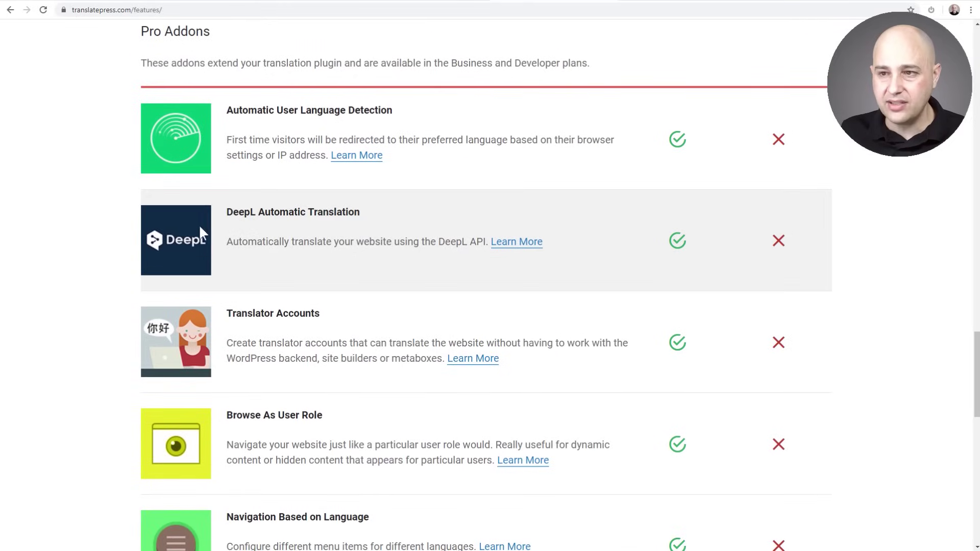
left_click_drag(226, 213, 386, 212)
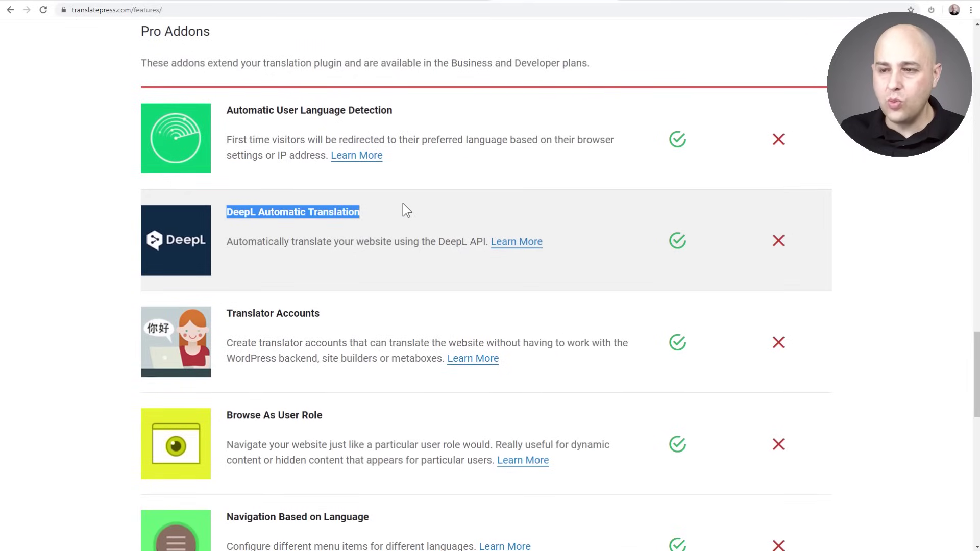
Switch to the DeepL site, open its Translator and examine the available target languages alongside TranslatePress's DeepL add-on entry
left_click(773, 2)
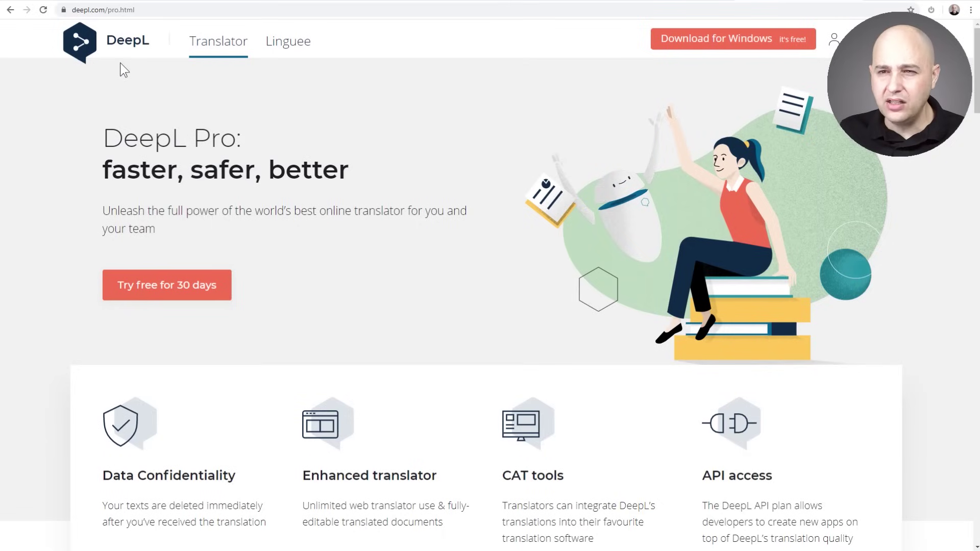
left_click(218, 55)
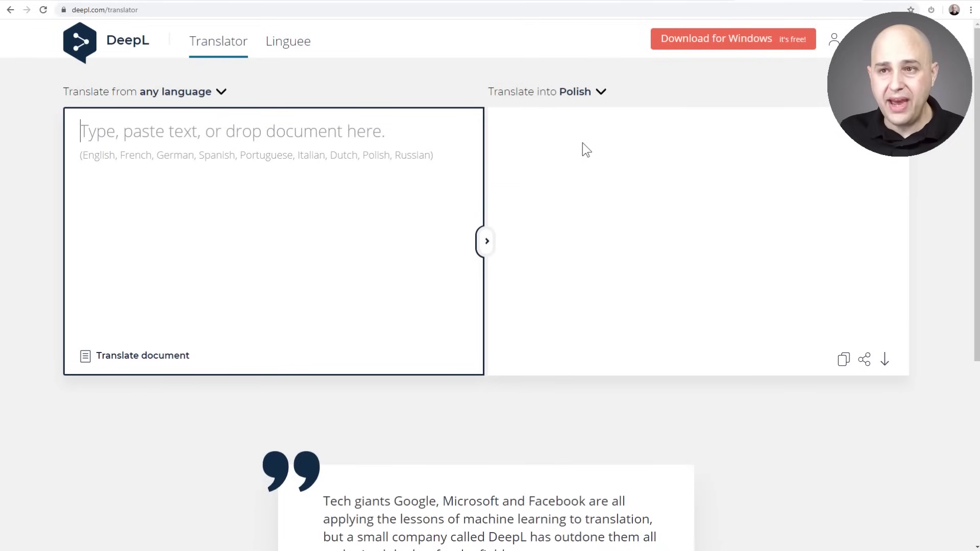
left_click(601, 93)
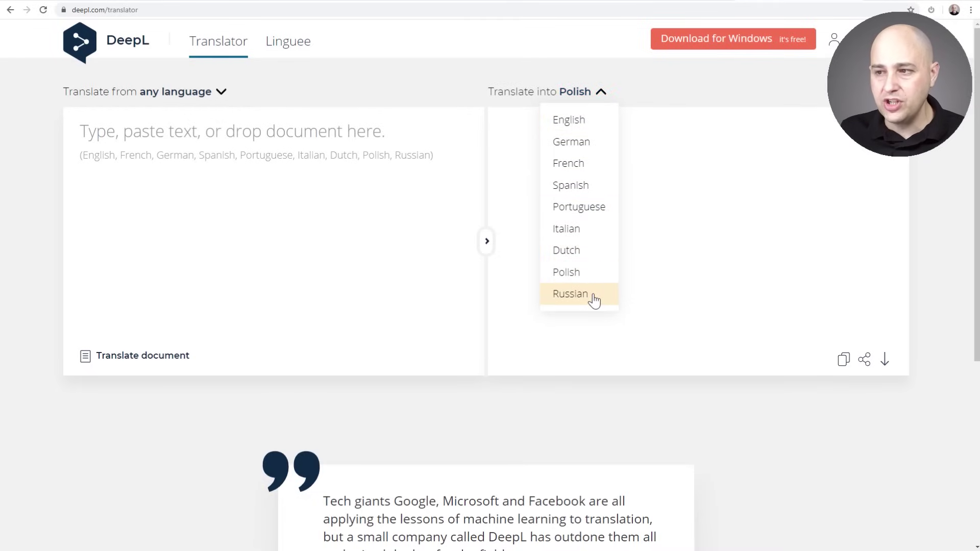
left_click(658, 231)
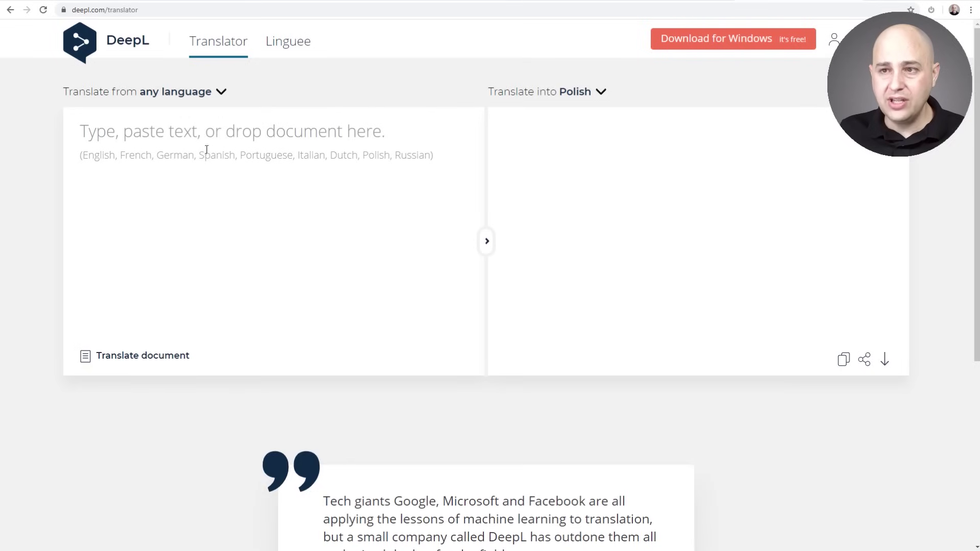
left_click(188, 139)
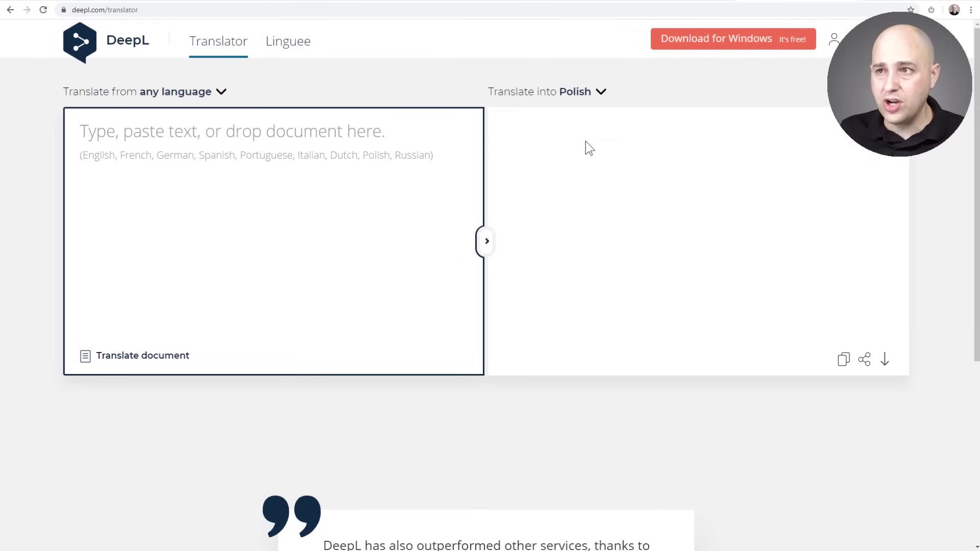
left_click(660, 2)
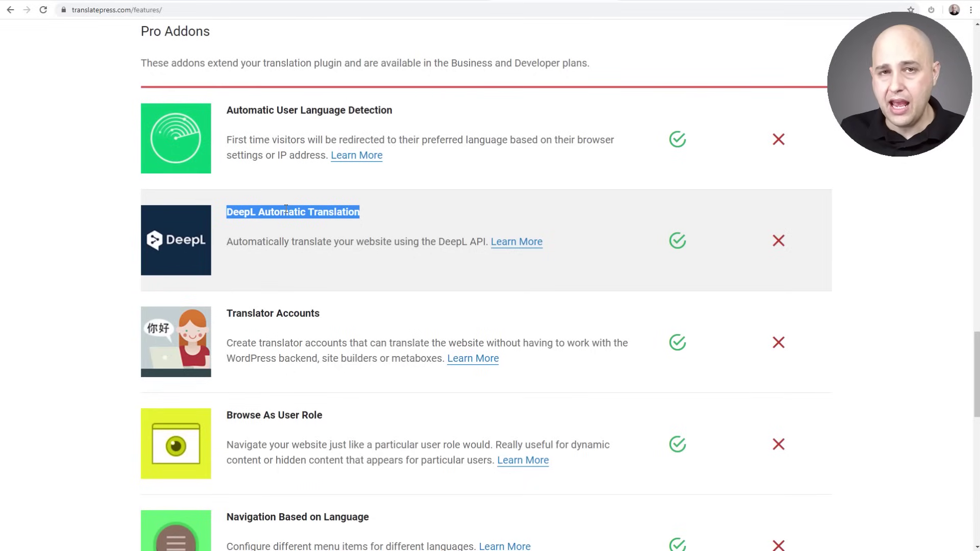
left_click(821, 1)
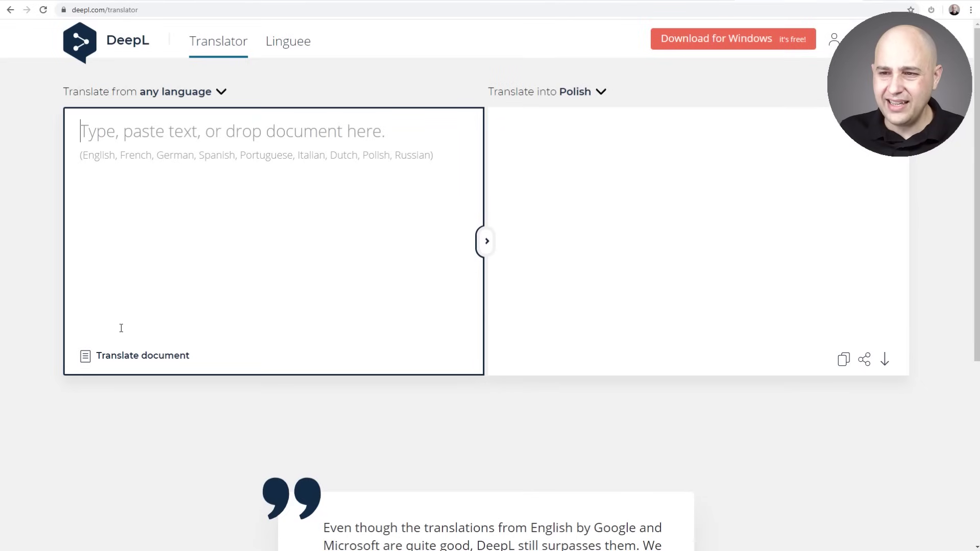
mouse_move(126, 364)
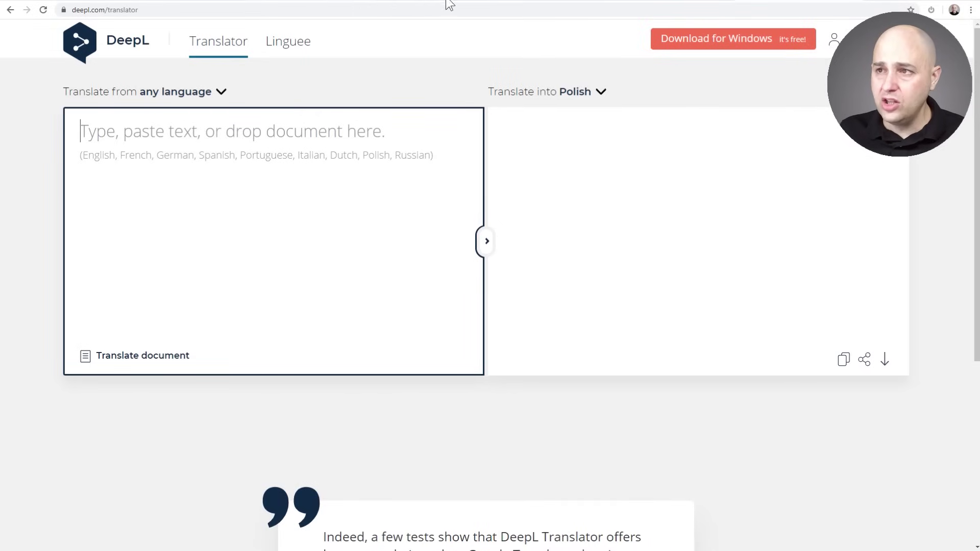
Return to the TranslatePress Features page and review the remaining Pro Addons and the Free Addons
left_click(525, 1)
scroll(427, 209, "down", 3)
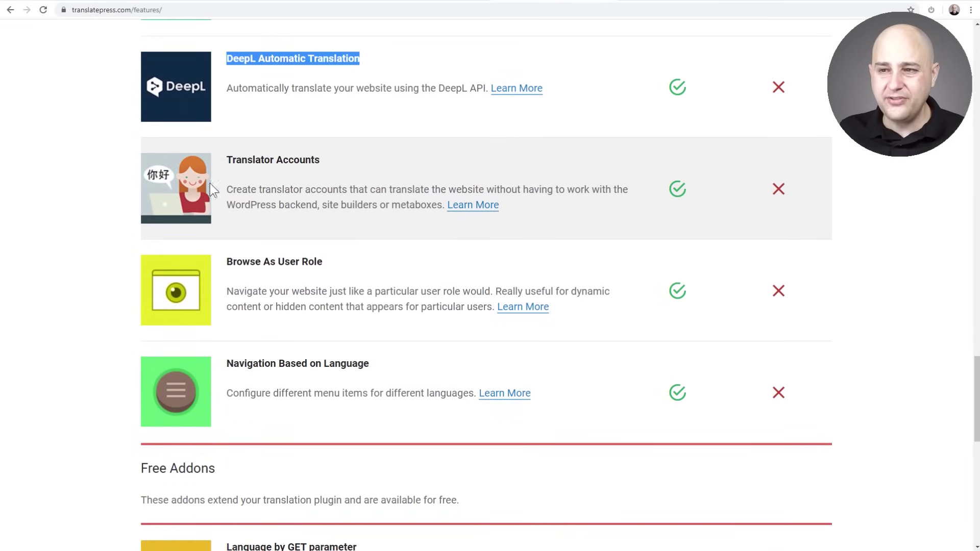
left_click(114, 184)
scroll(114, 185, "down", 3)
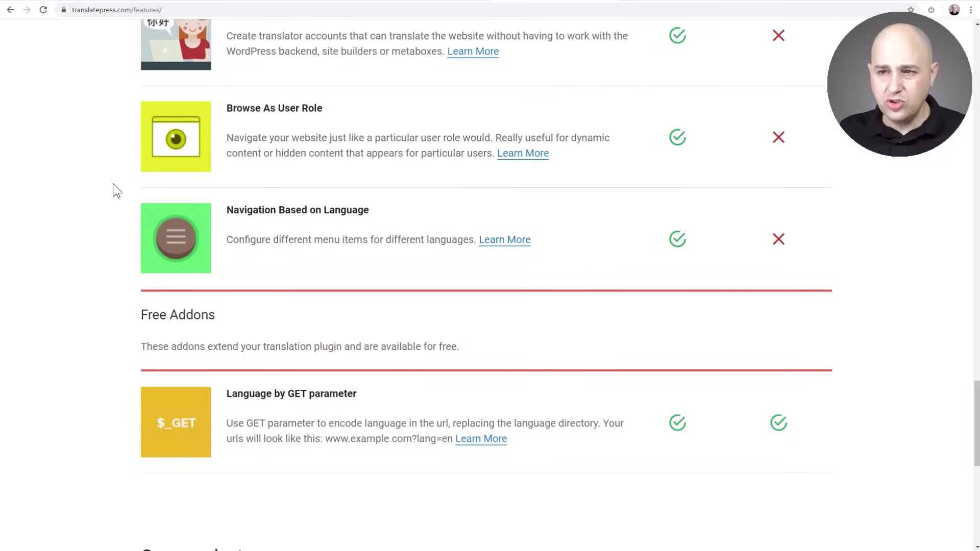
scroll(114, 185, "down", 2)
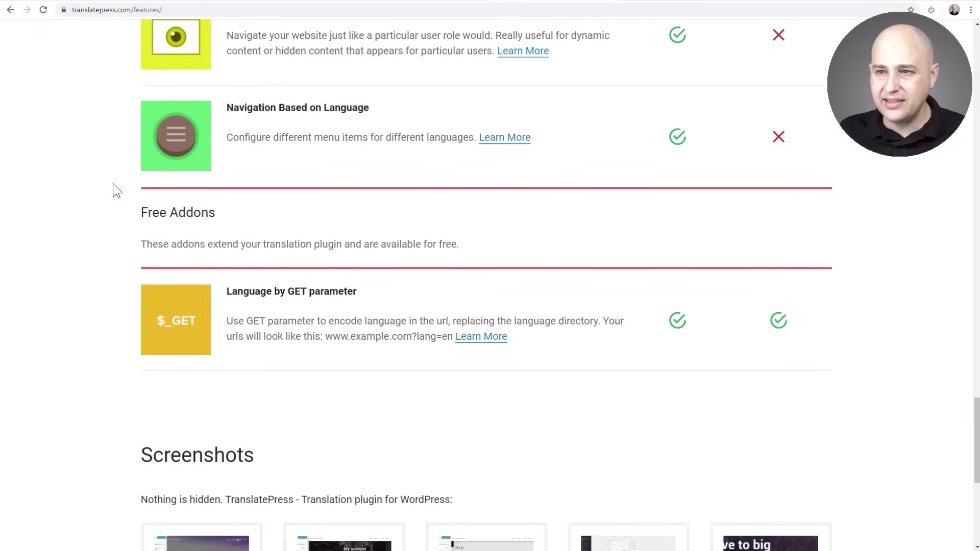
scroll(113, 185, "down", 3)
scroll(113, 184, "up", 4)
scroll(113, 184, "down", 4)
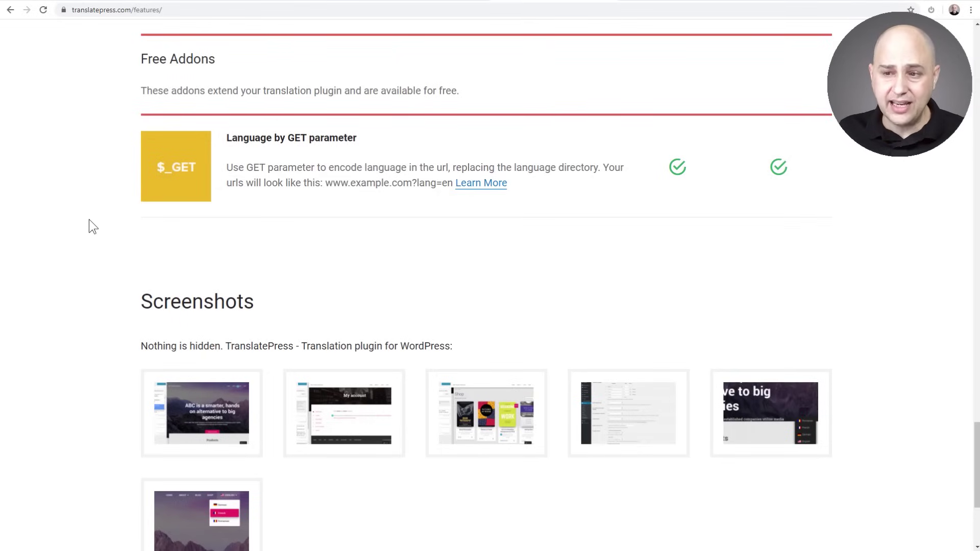
Open the TranslatePress Pricing page and compare what the Developer, Business and Personal plans include
scroll(89, 219, "up", 20)
scroll(89, 226, "up", 20)
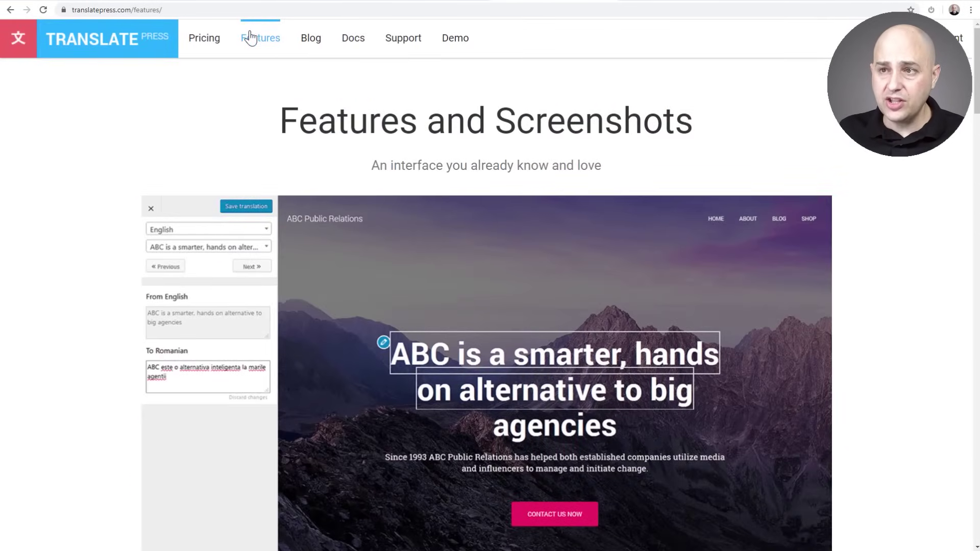
left_click(217, 41)
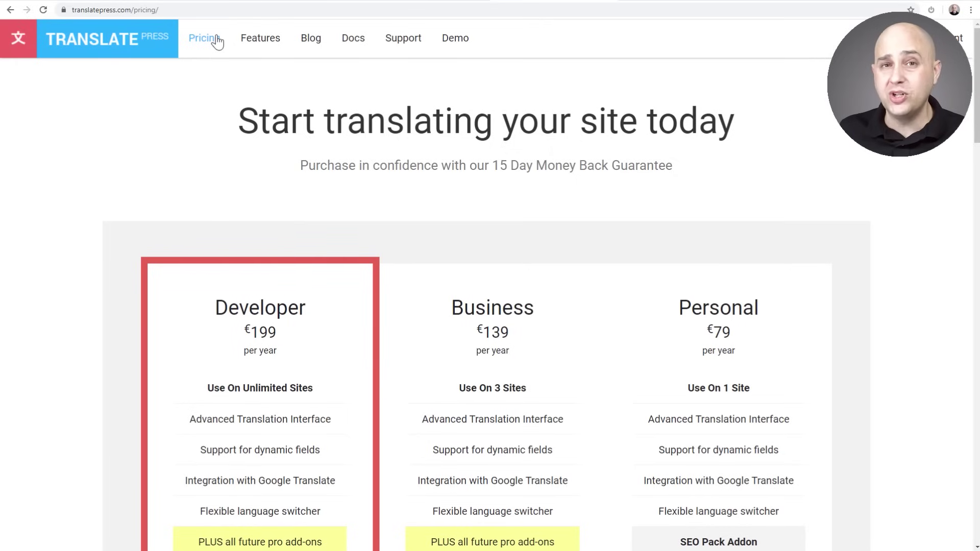
left_click(217, 41)
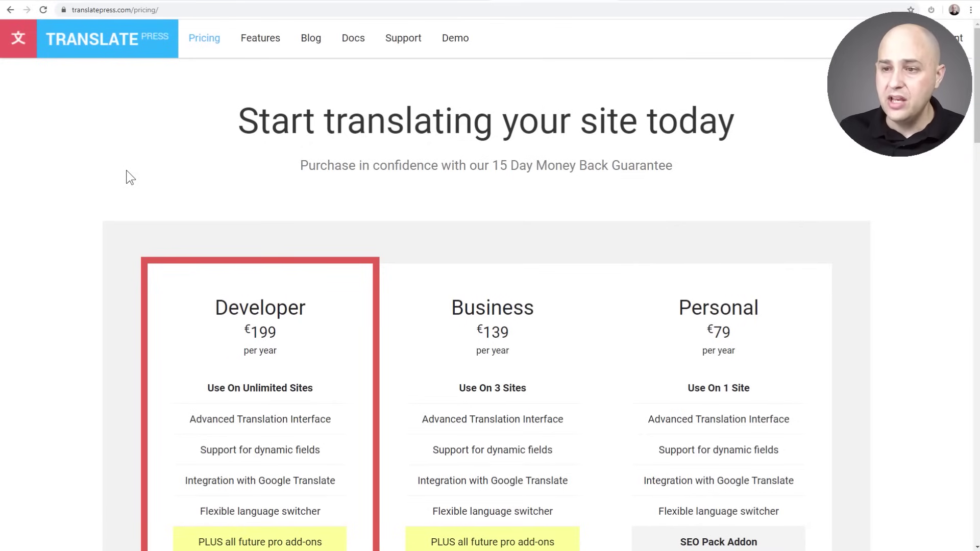
scroll(127, 171, "down", 4)
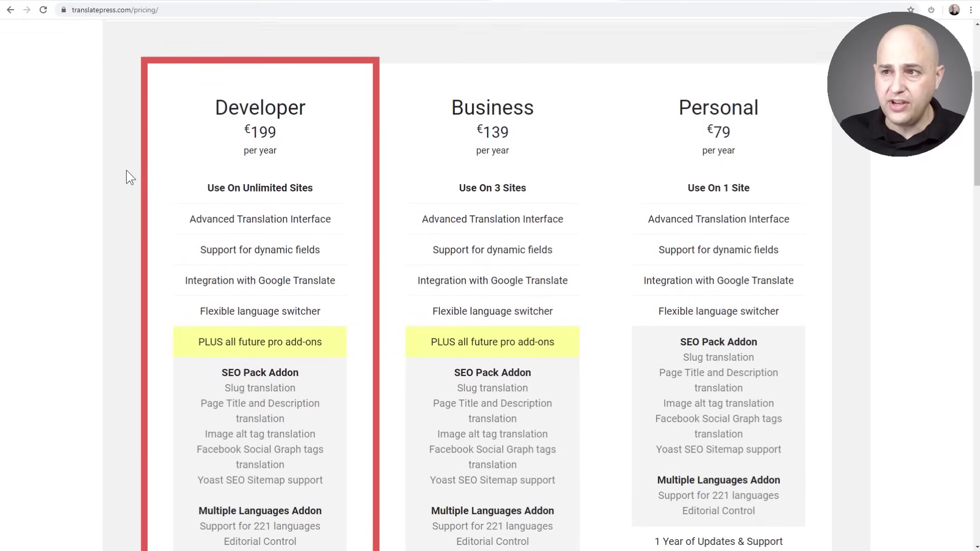
Highlight the Business and Personal plan names in turn and compare the features listed under each plan
scroll(126, 170, "up", 1)
left_click_drag(486, 154, 558, 159)
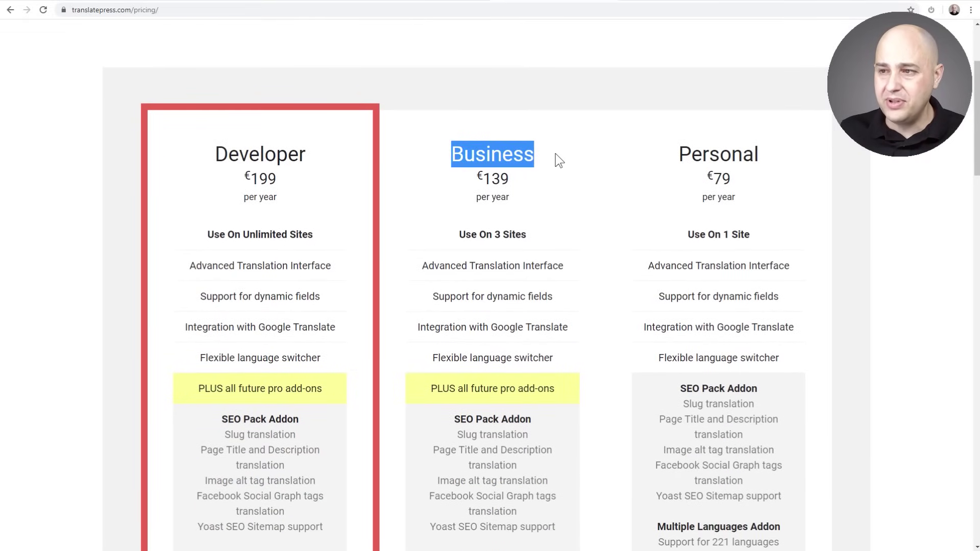
scroll(531, 219, "down", 4)
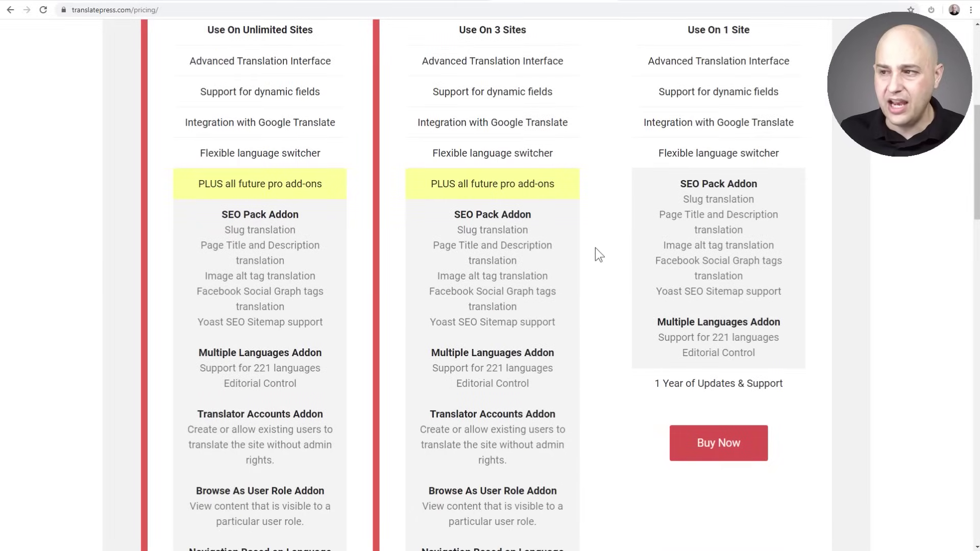
scroll(608, 224, "up", 3)
scroll(608, 223, "up", 4)
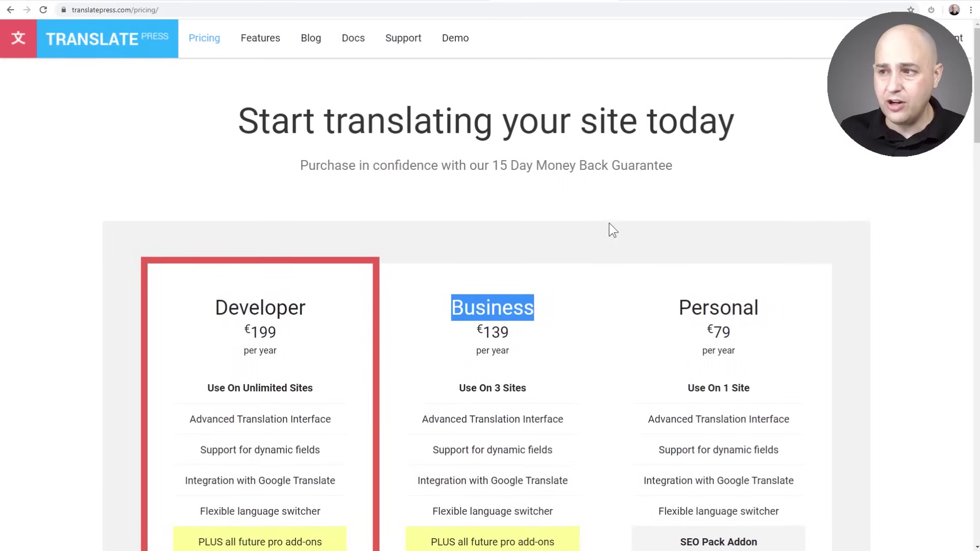
left_click_drag(766, 310, 684, 311)
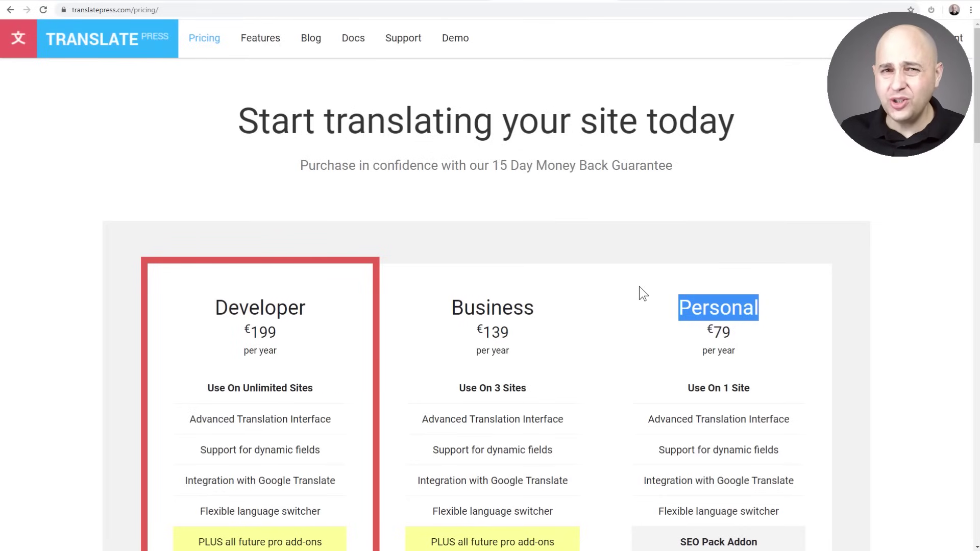
scroll(639, 286, "down", 4)
left_click(626, 320)
scroll(622, 315, "down", 5)
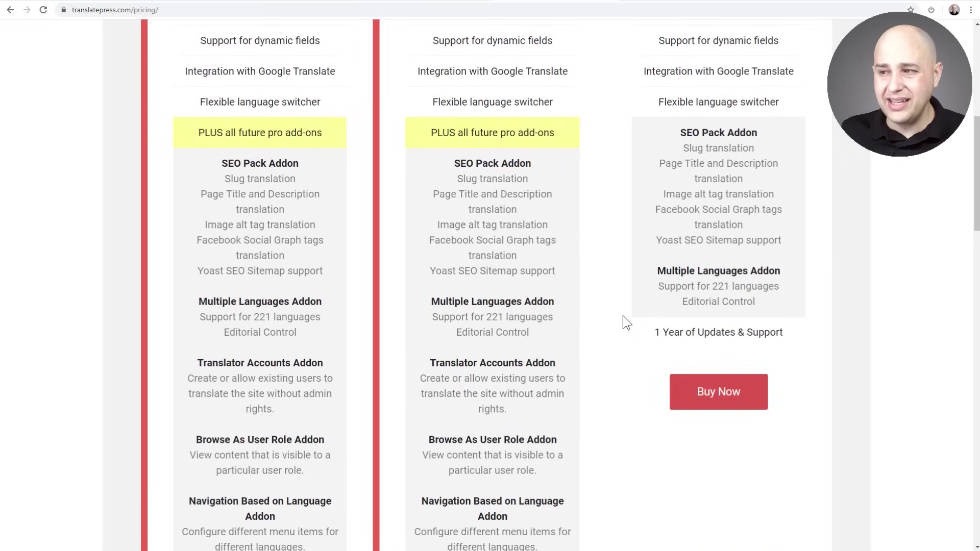
Examine the Business plan's extra addons, highlighting Translator Accounts, Browse As User Role, DeepL Automatic Translation and Automatic User Language Detection, and return to the plan prices
scroll(623, 315, "down", 1)
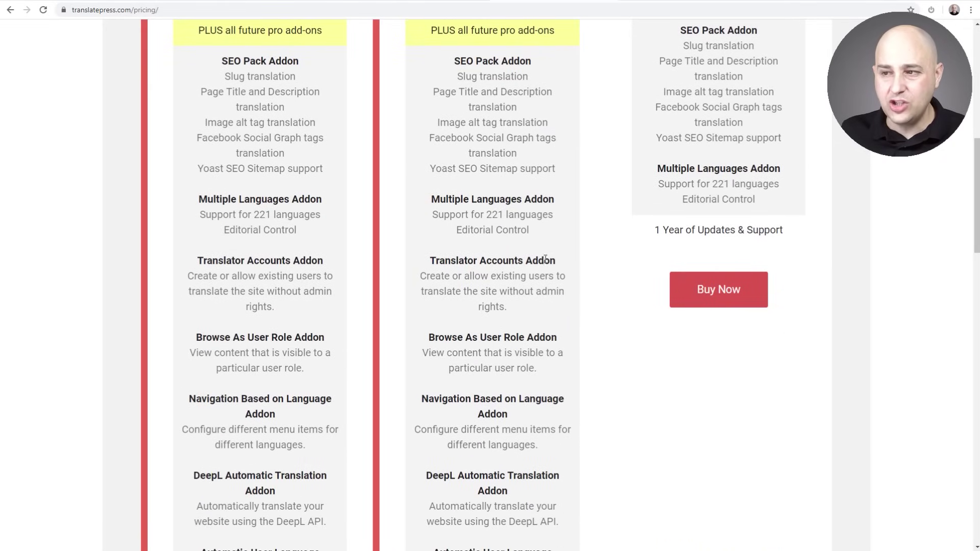
left_click_drag(554, 258, 408, 265)
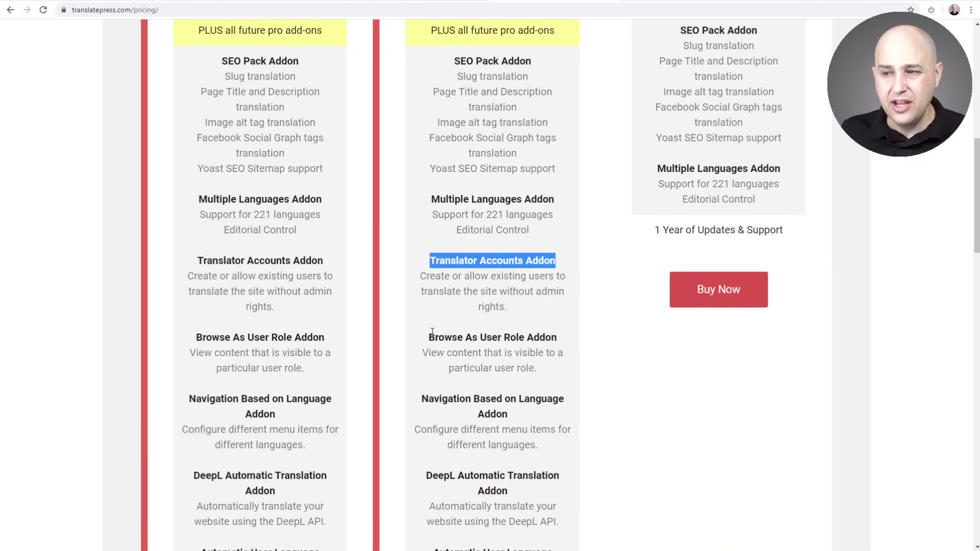
left_click_drag(431, 336, 565, 335)
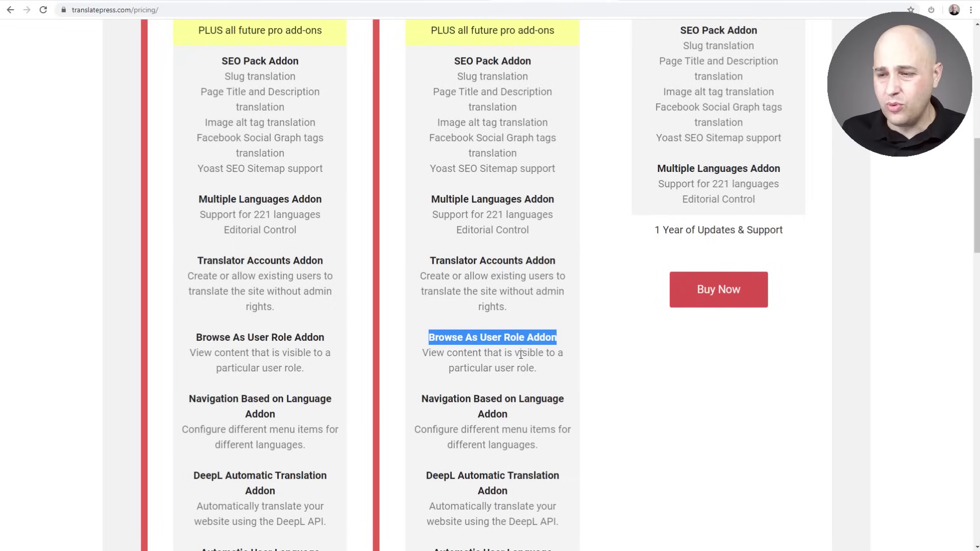
scroll(514, 354, "down", 4)
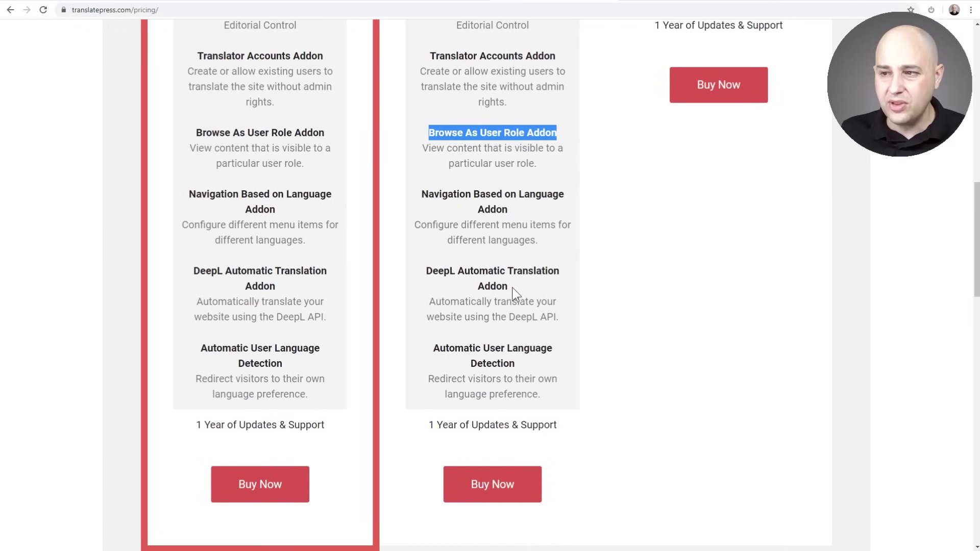
left_click_drag(512, 287, 447, 266)
left_click_drag(517, 366, 432, 344)
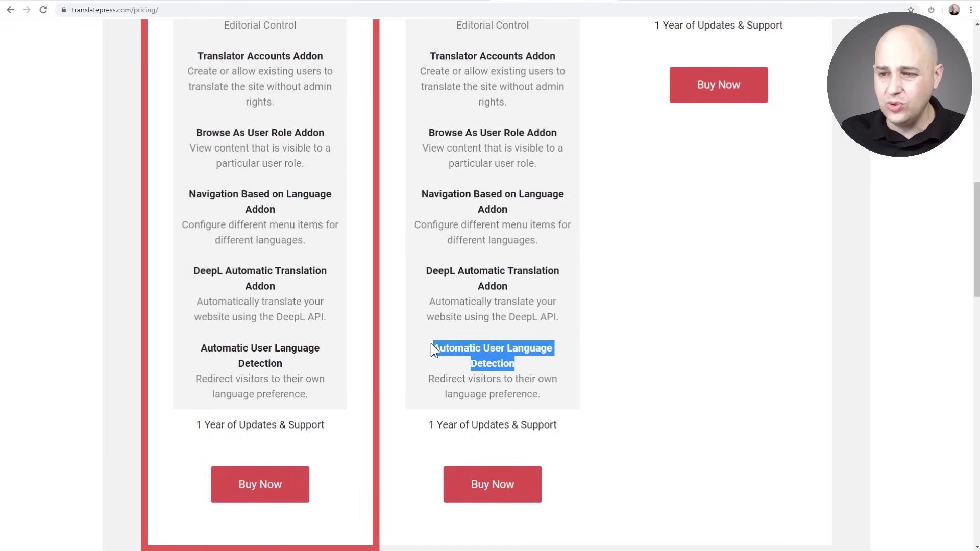
left_click(516, 361)
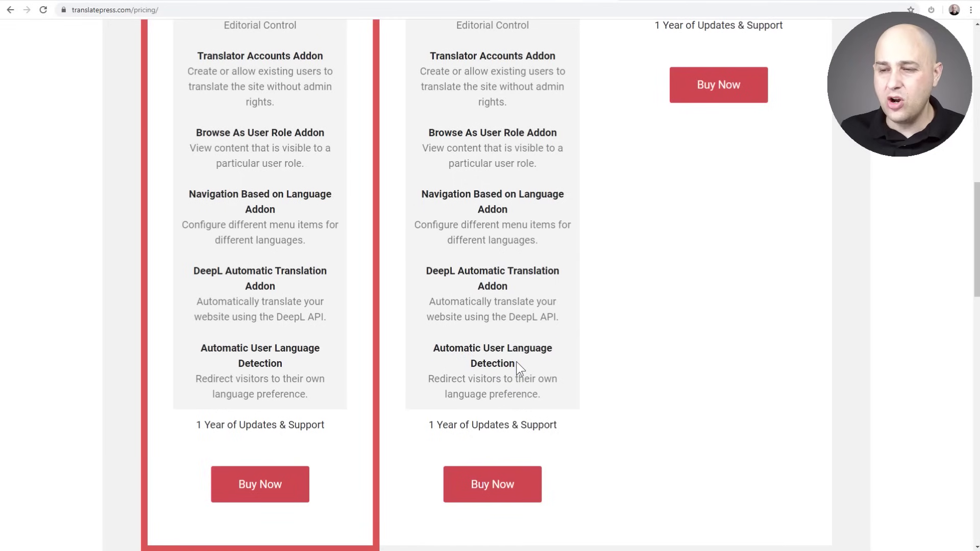
scroll(516, 361, "up", 9)
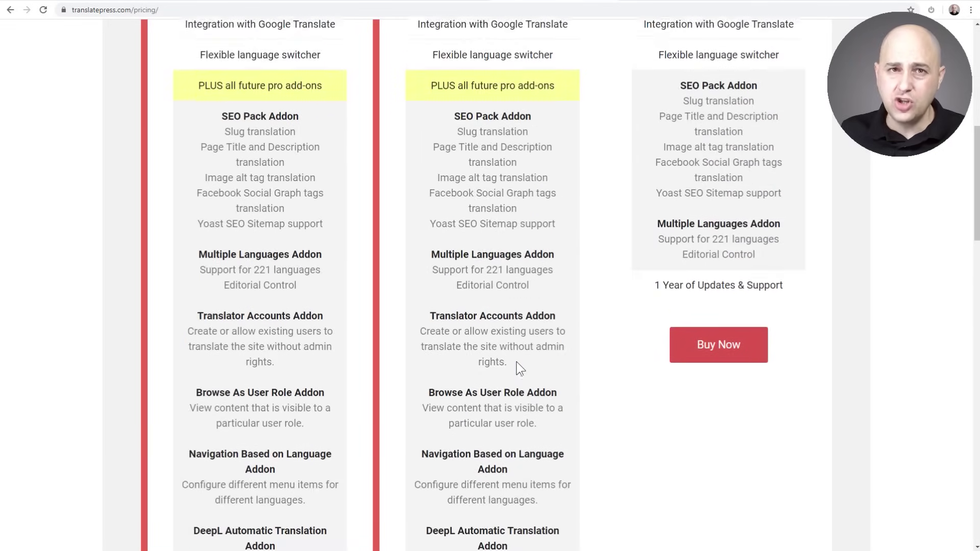
scroll(516, 362, "up", 5)
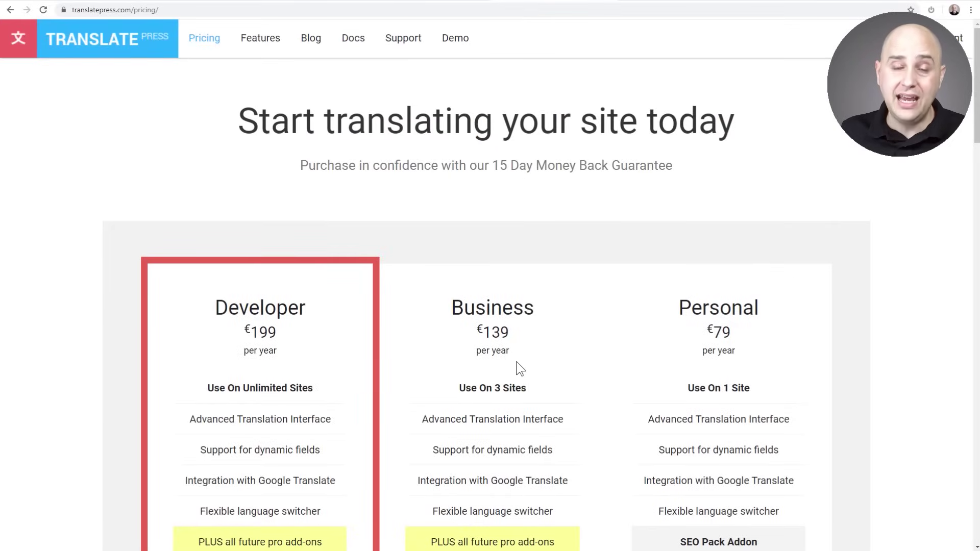